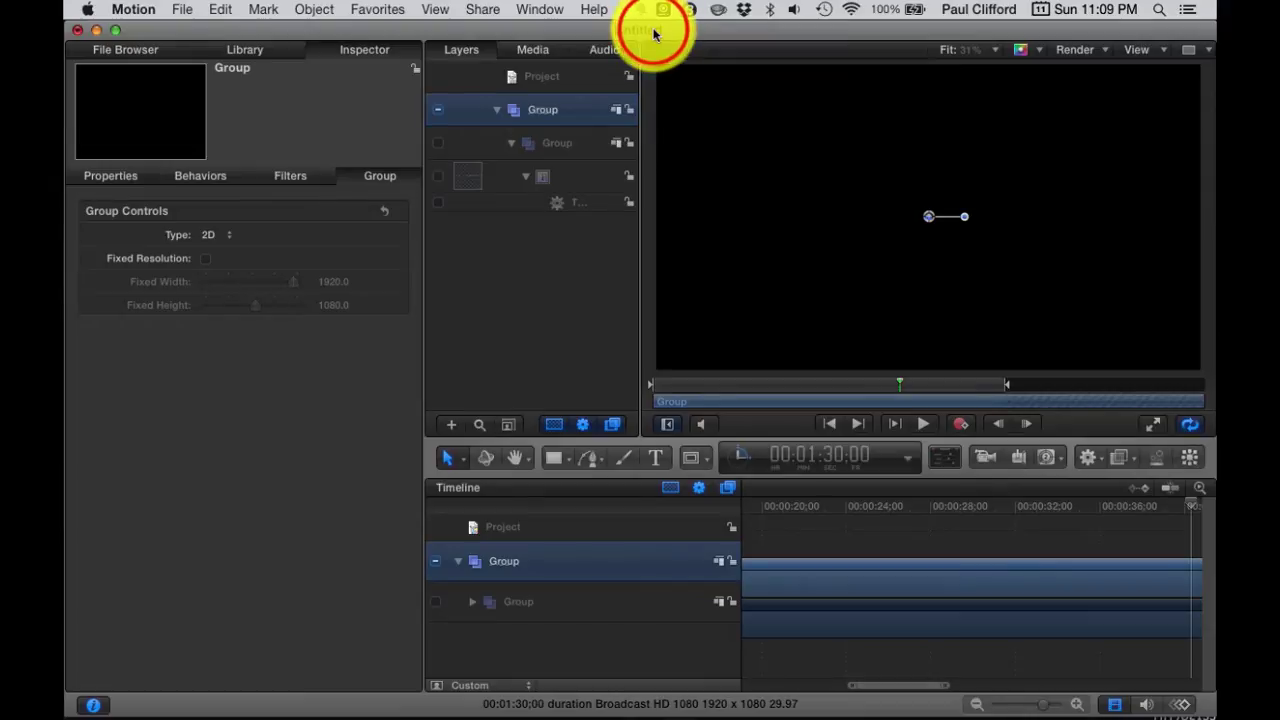
With the Text tool and playhead at frame zero, create a new text layer in the canvas.
left_click(659, 467)
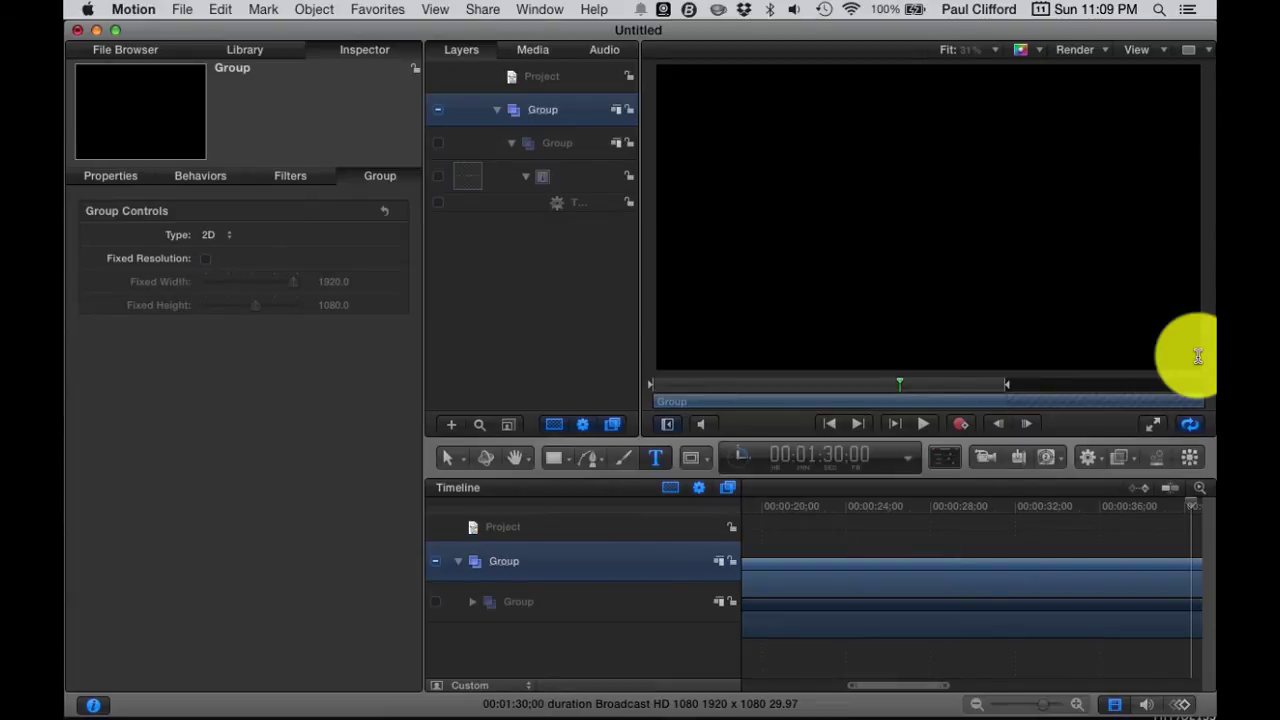
left_click(899, 380)
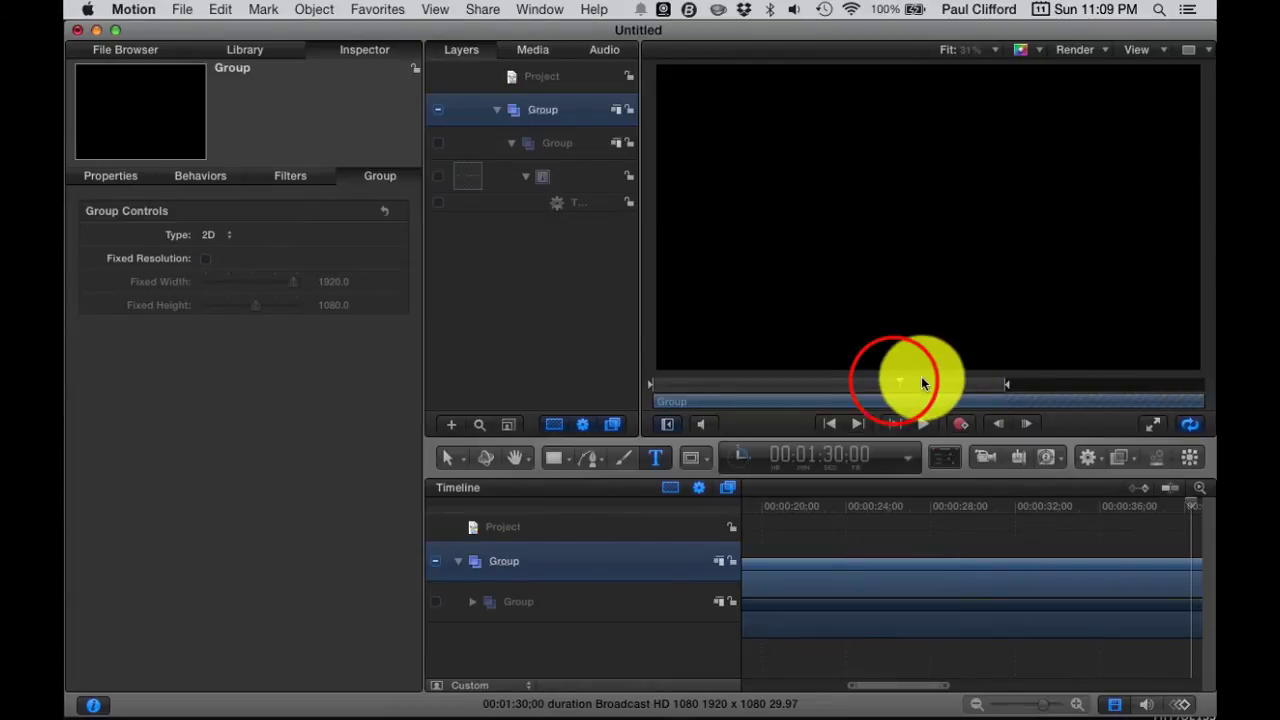
left_click_drag(755, 388, 575, 377)
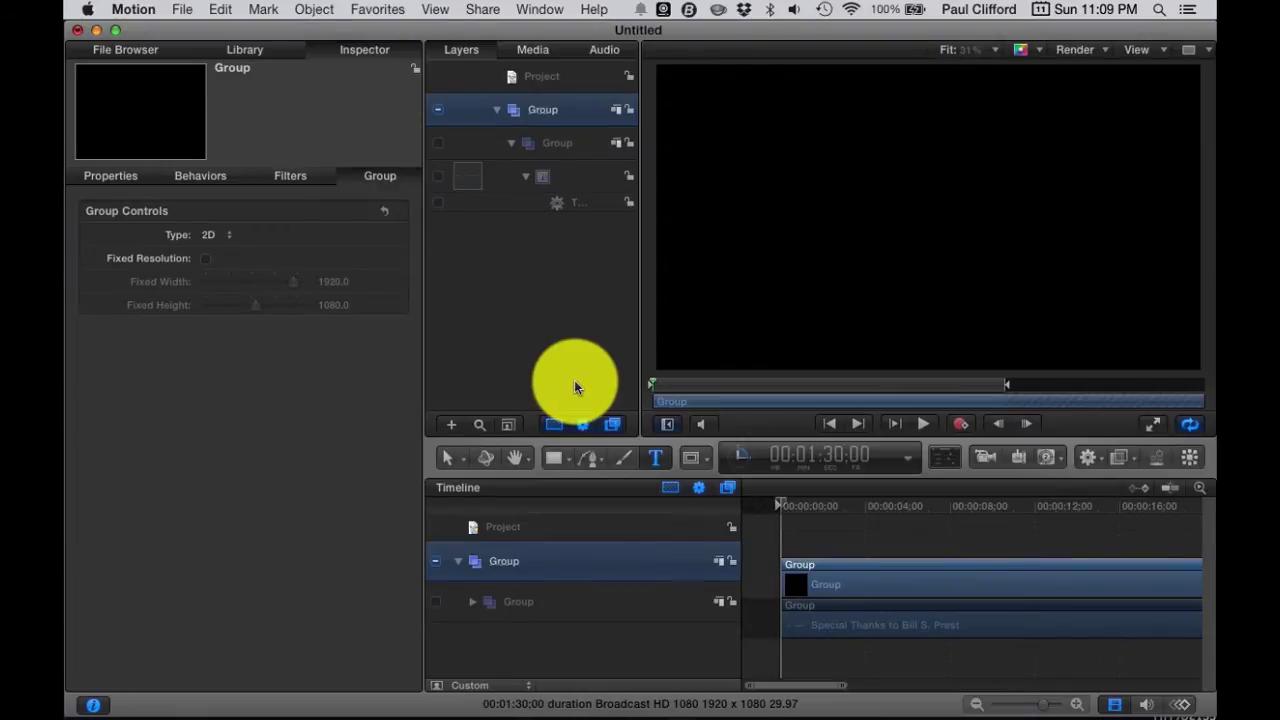
left_click(1197, 360)
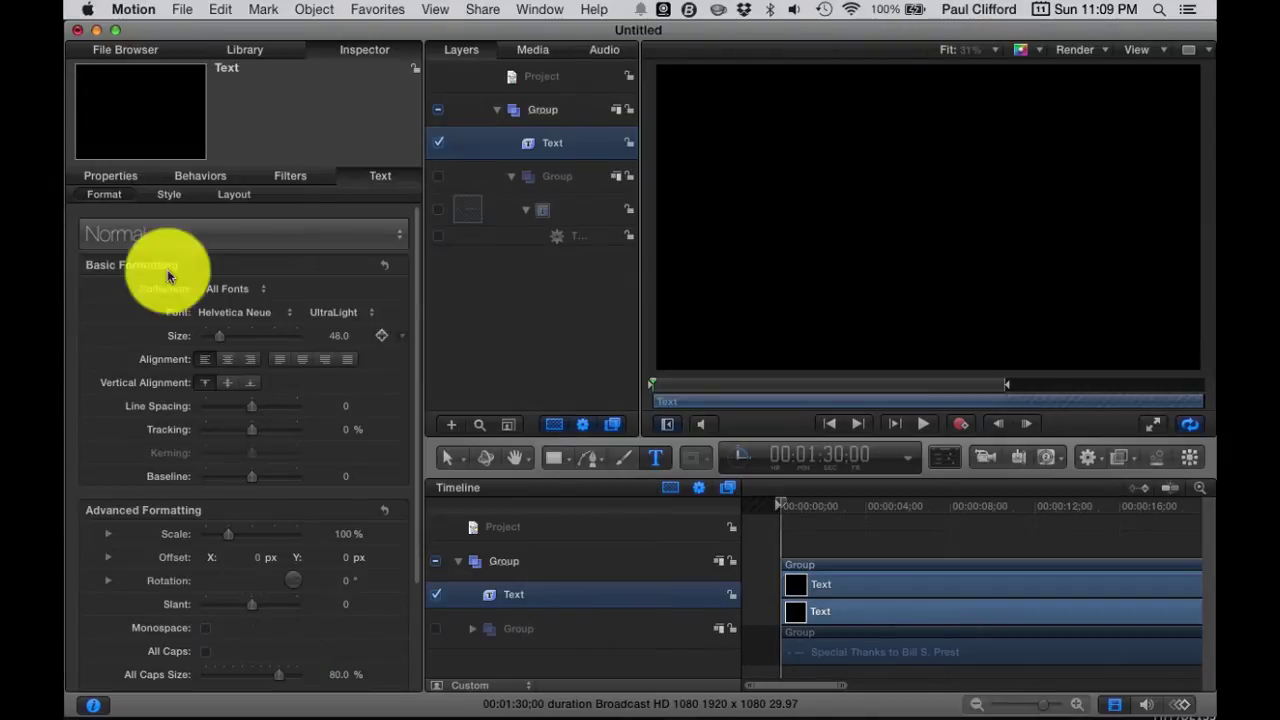
Paste the credit text into the Text box under the layer's Format settings.
left_click(143, 202)
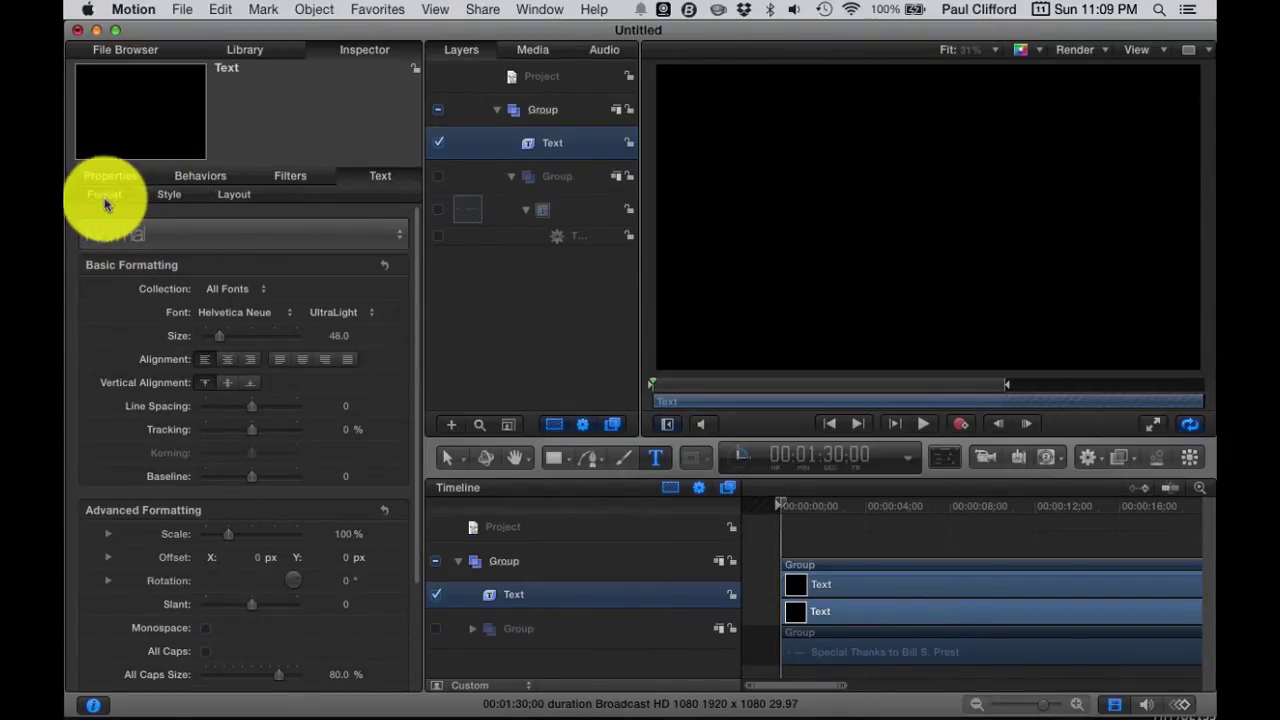
scroll(194, 485, "down", 3)
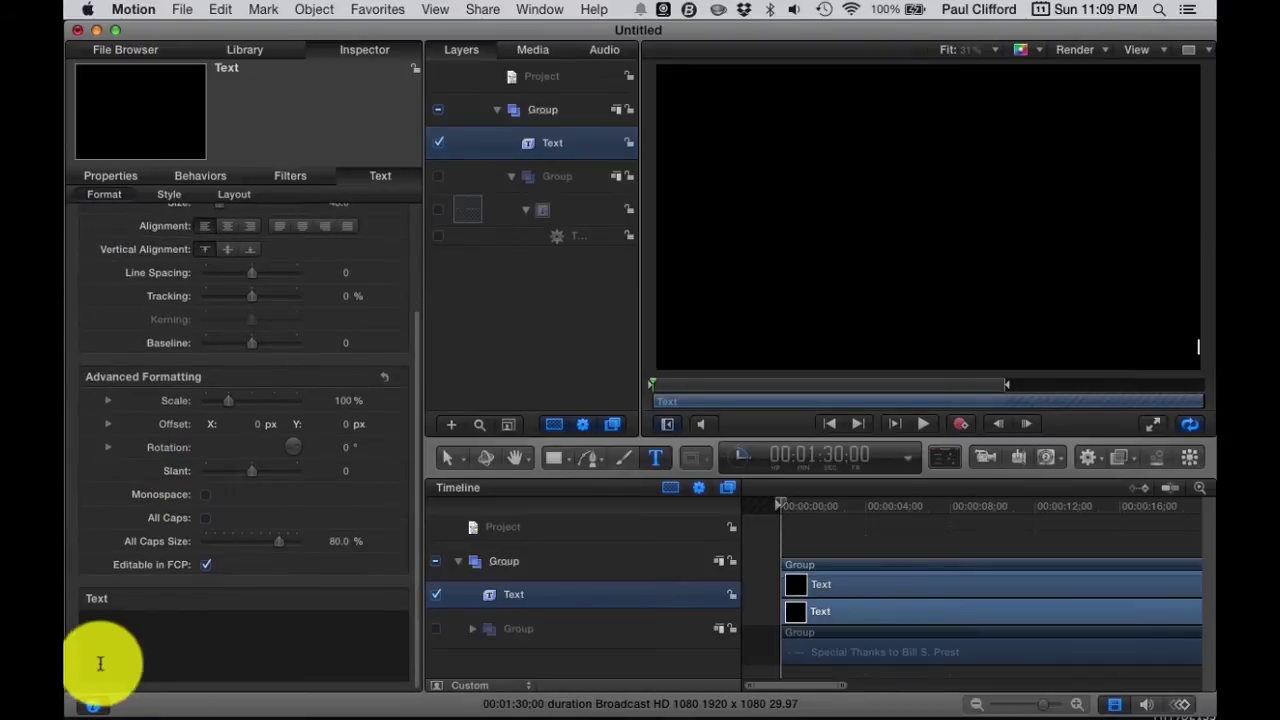
left_click(91, 615)
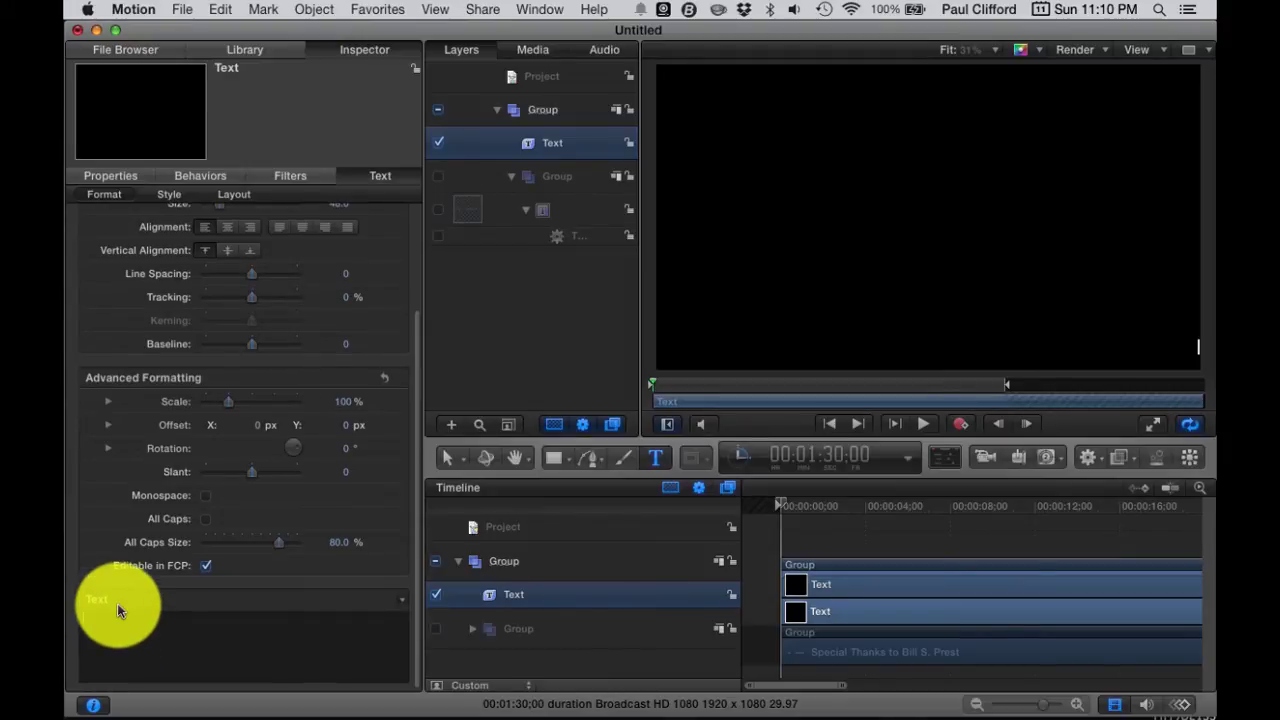
scroll(117, 610, "up", 1)
scroll(117, 610, "up", 3)
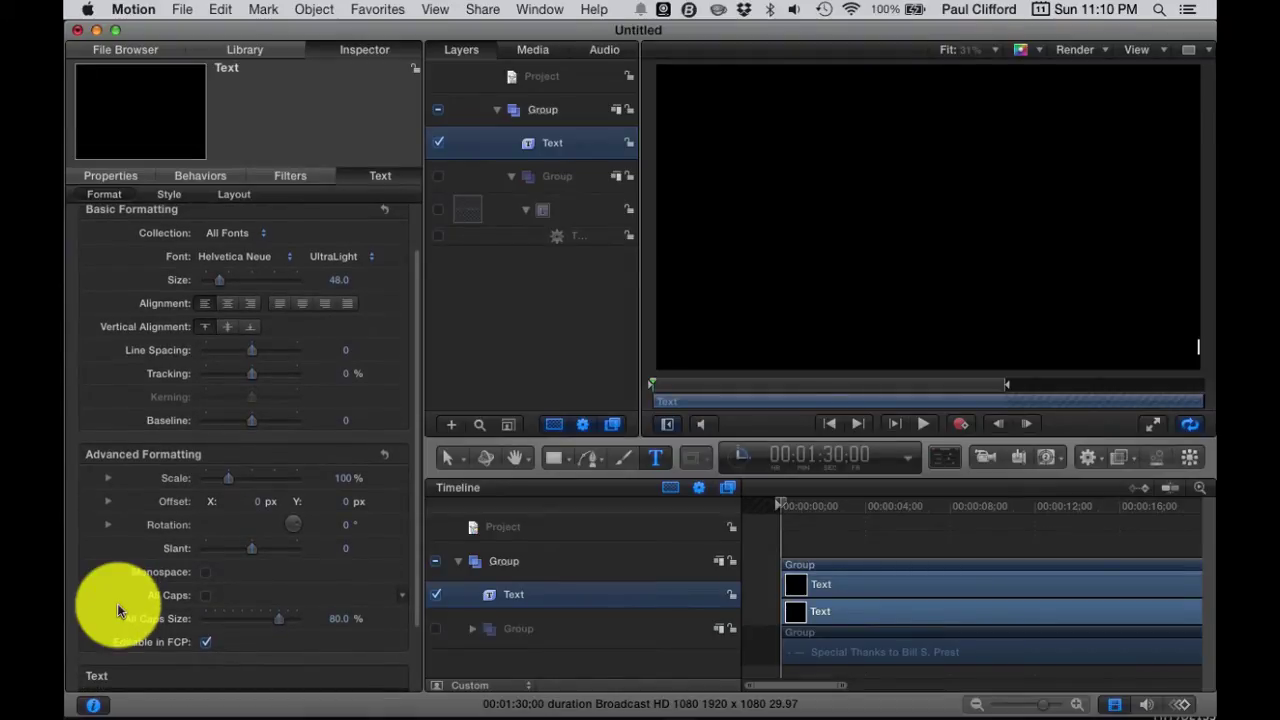
key("super+v")
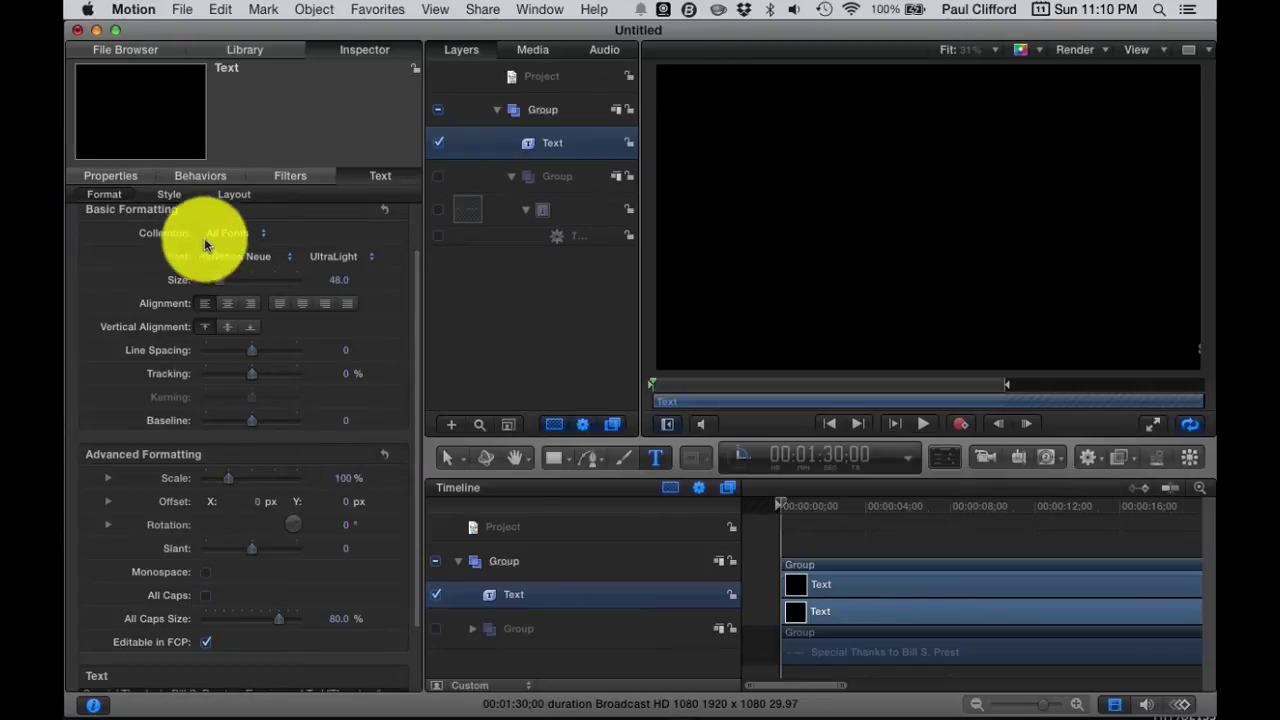
left_click(171, 196)
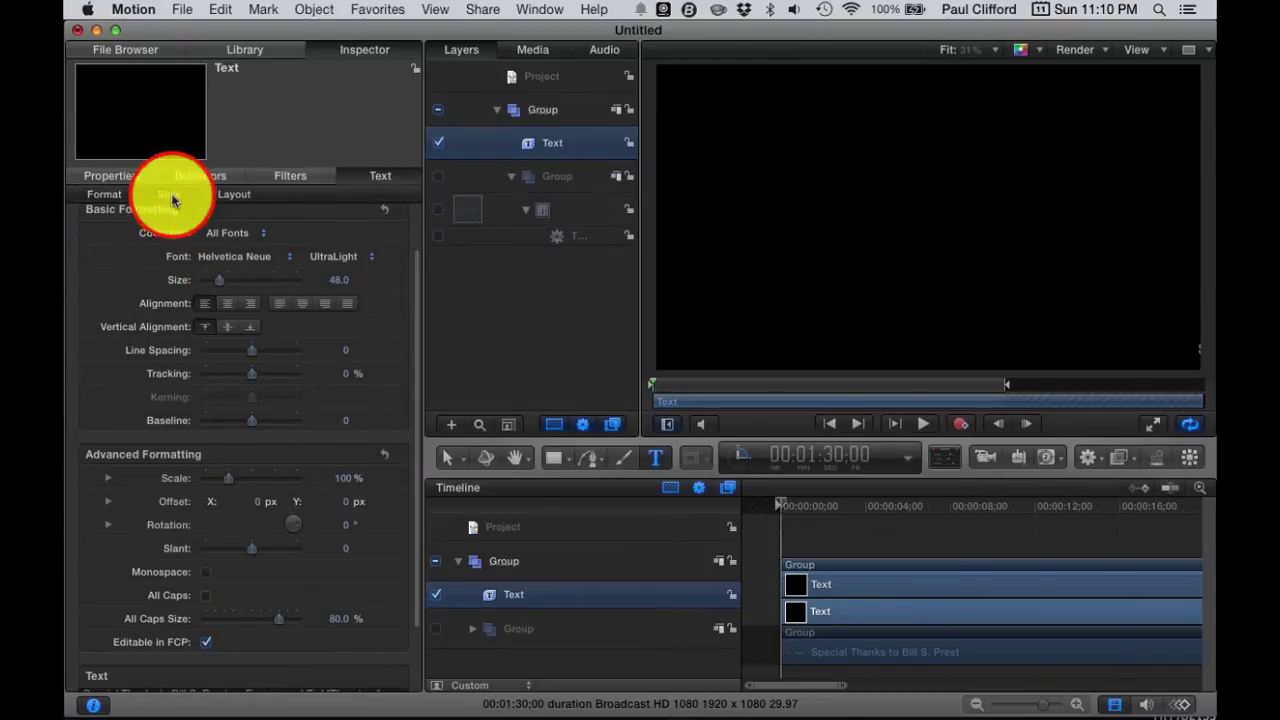
left_click(170, 195)
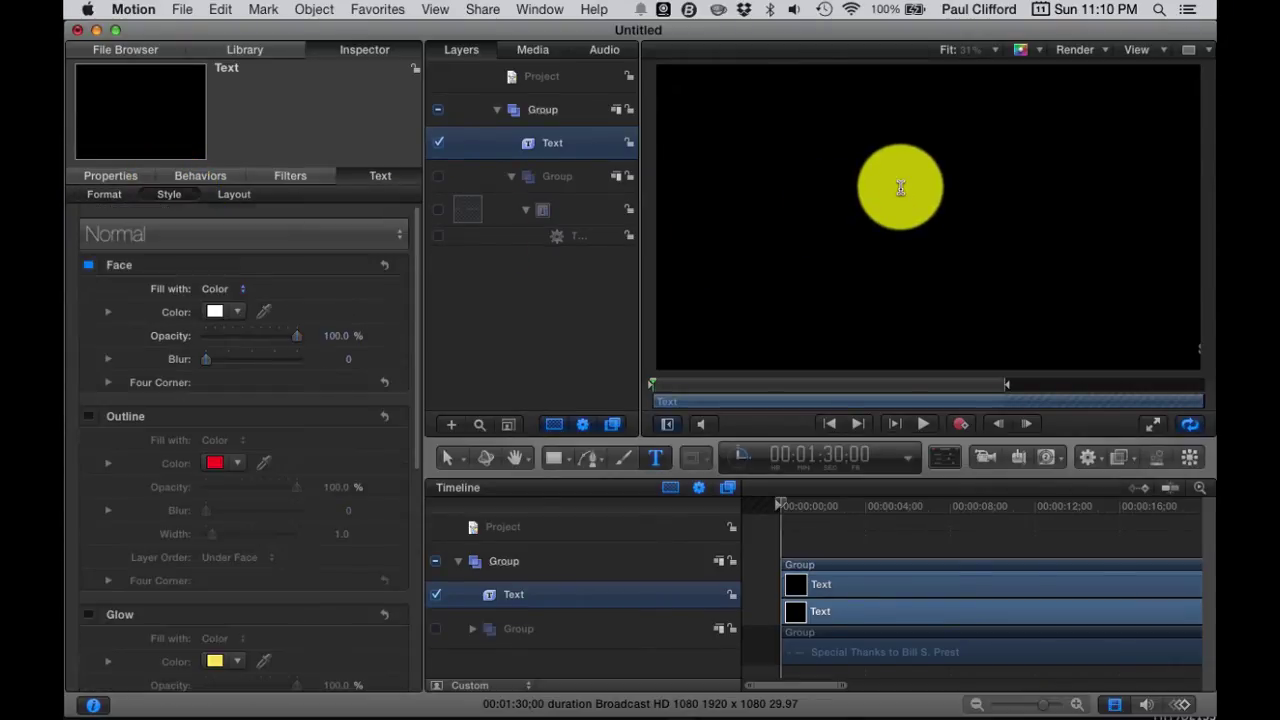
type("Special Thanks to Bill S. Prest")
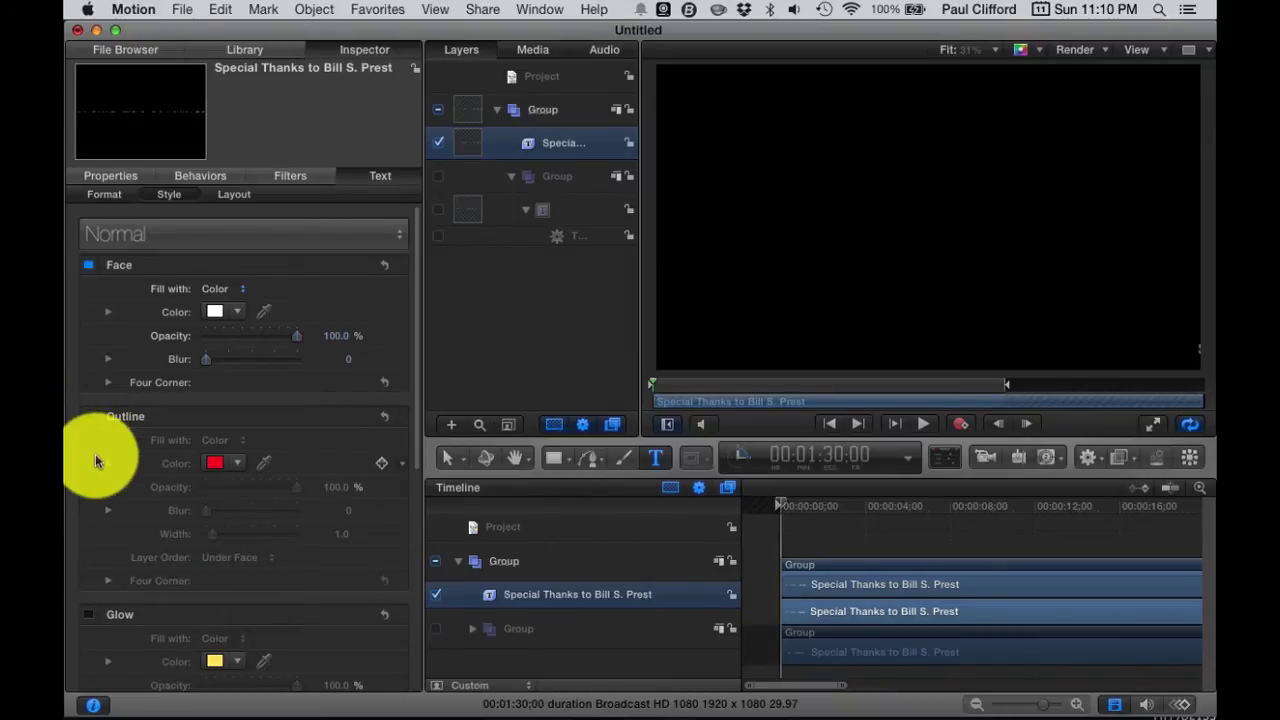
Turn on the text Glow and set its colour to Black.
left_click(93, 613)
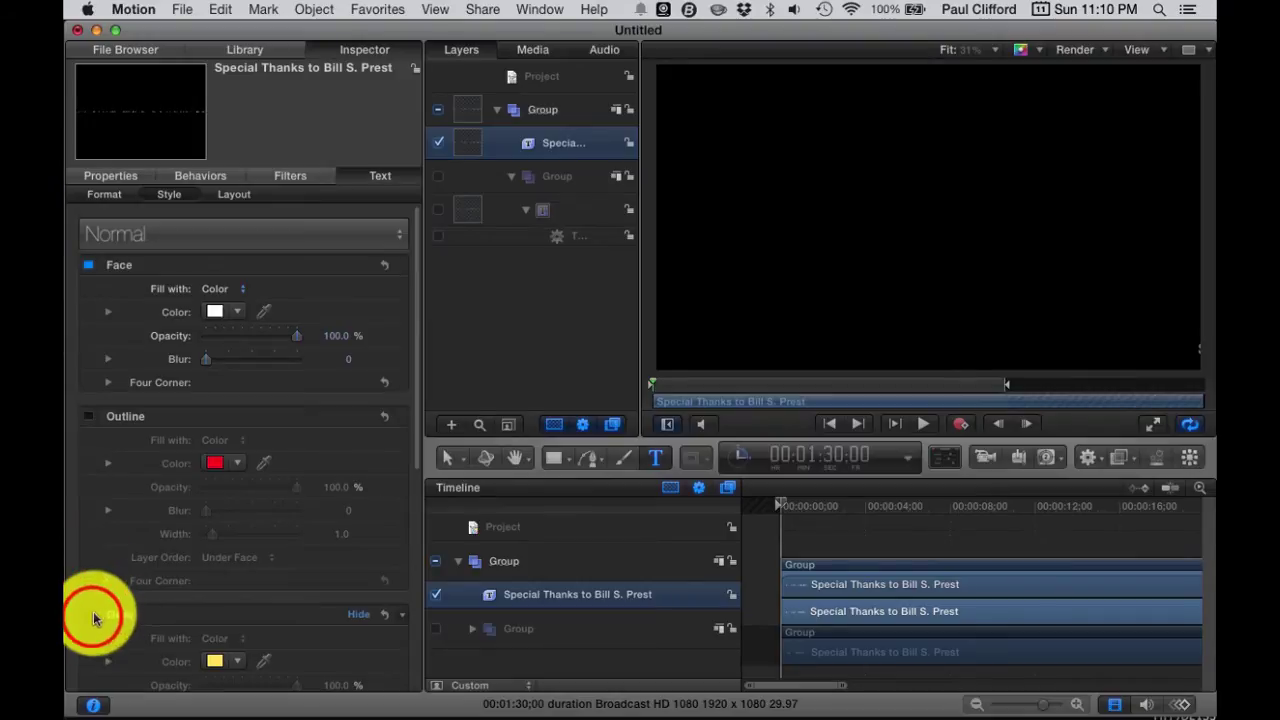
left_click(217, 660)
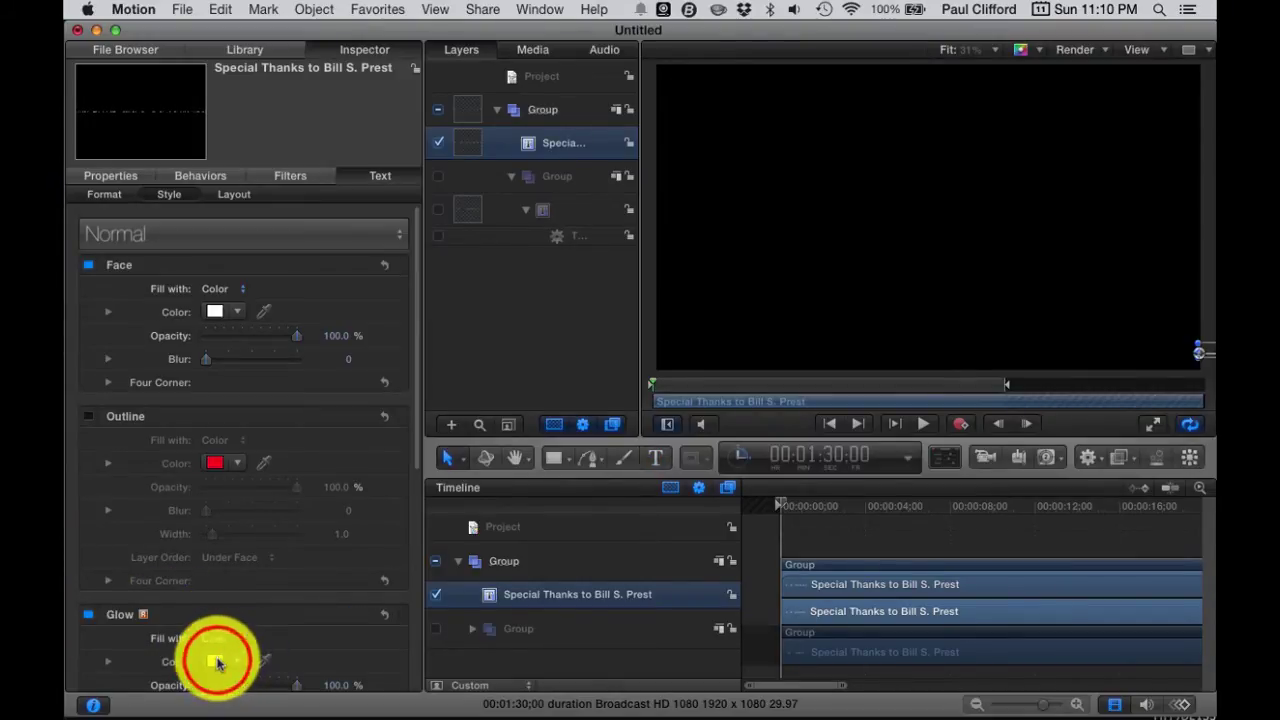
left_click(218, 661)
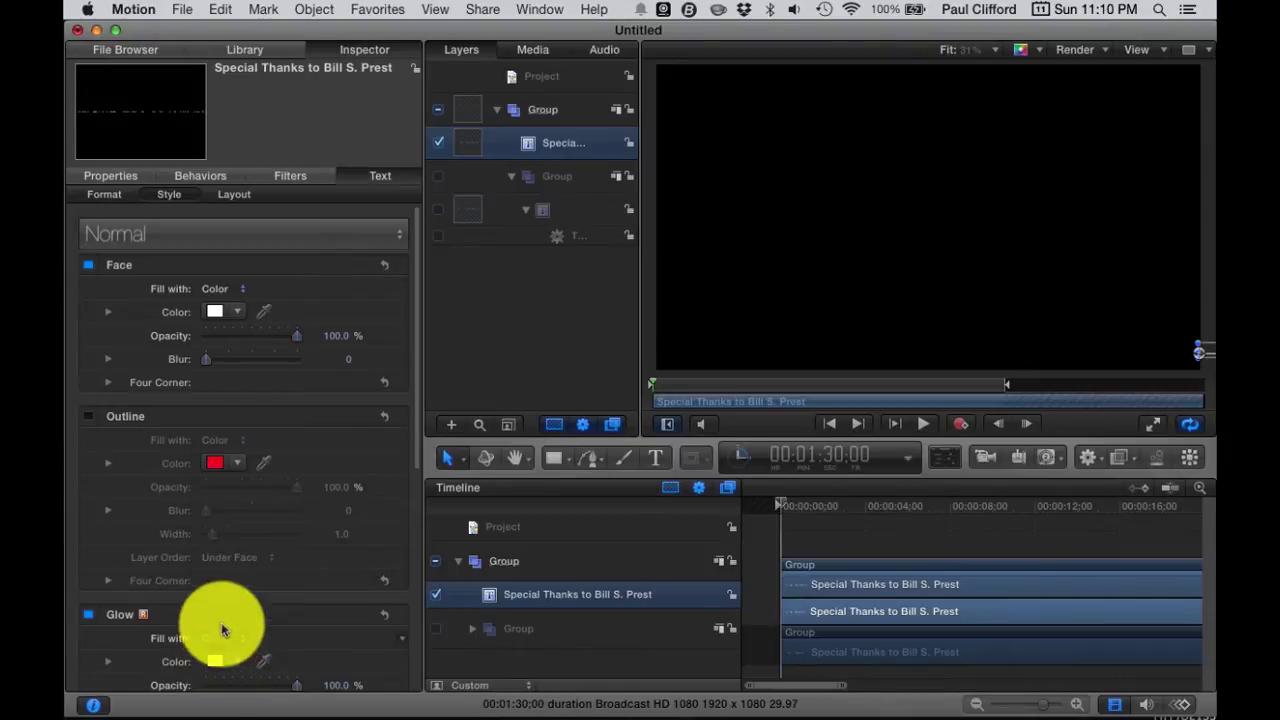
scroll(223, 628, "down", 2)
left_click(219, 606)
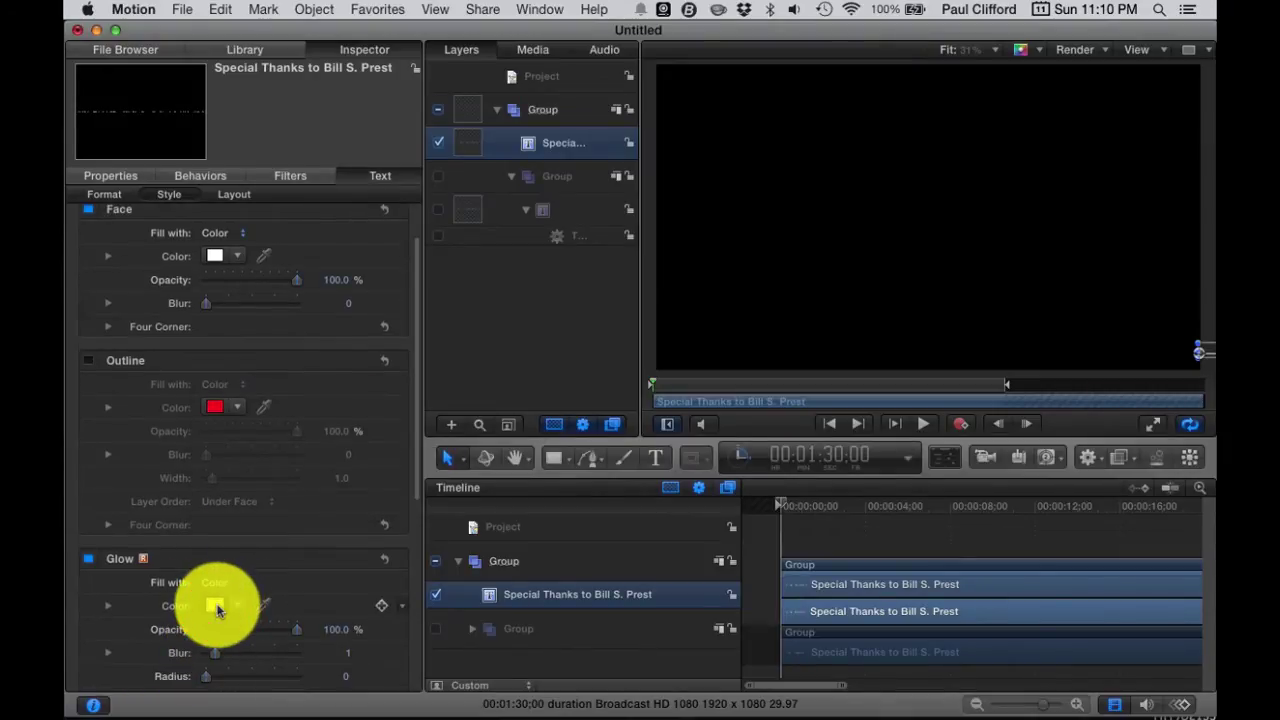
left_click(343, 352)
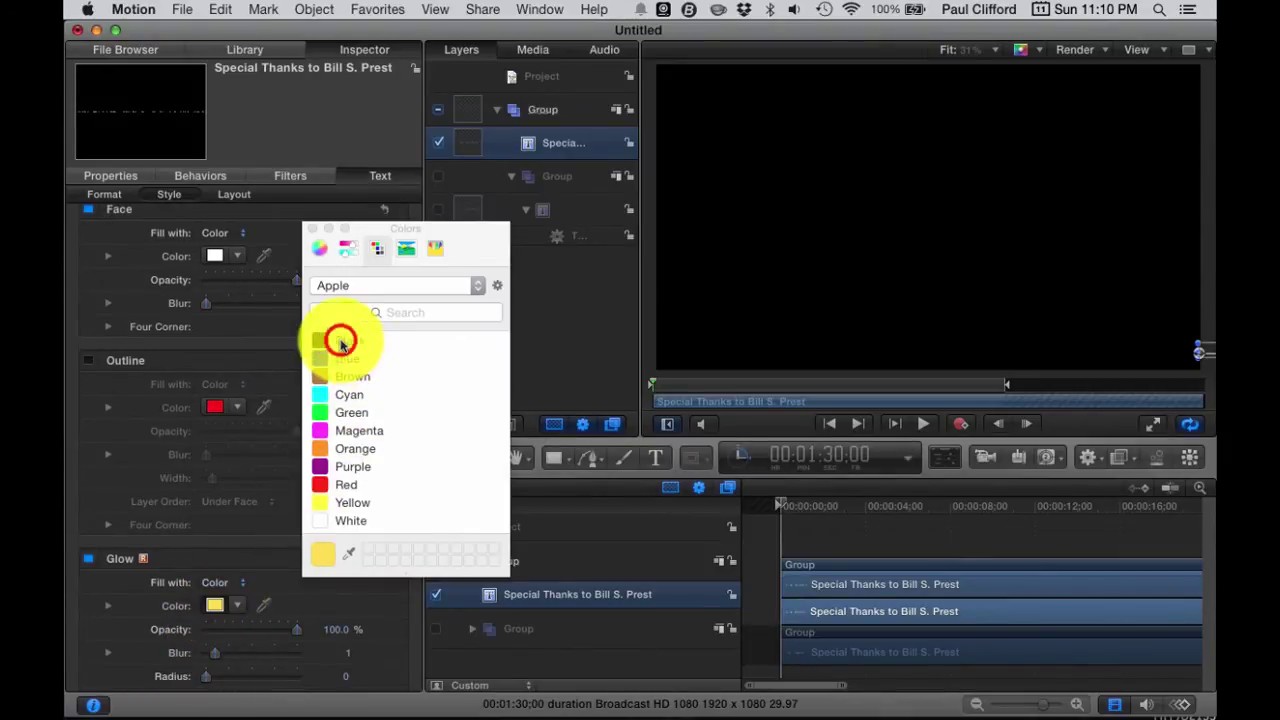
left_click(311, 229)
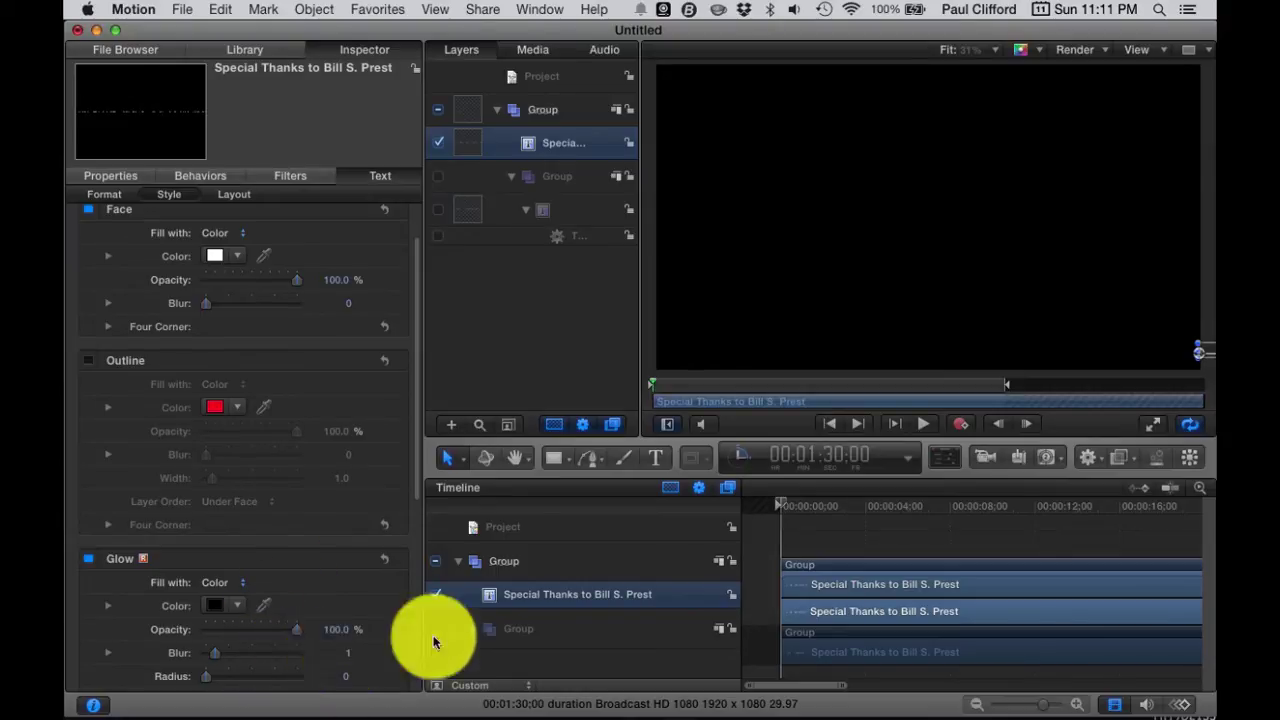
Apply the Library's Basic Motion Throw behavior to the Special Thanks text layer.
left_click(457, 562)
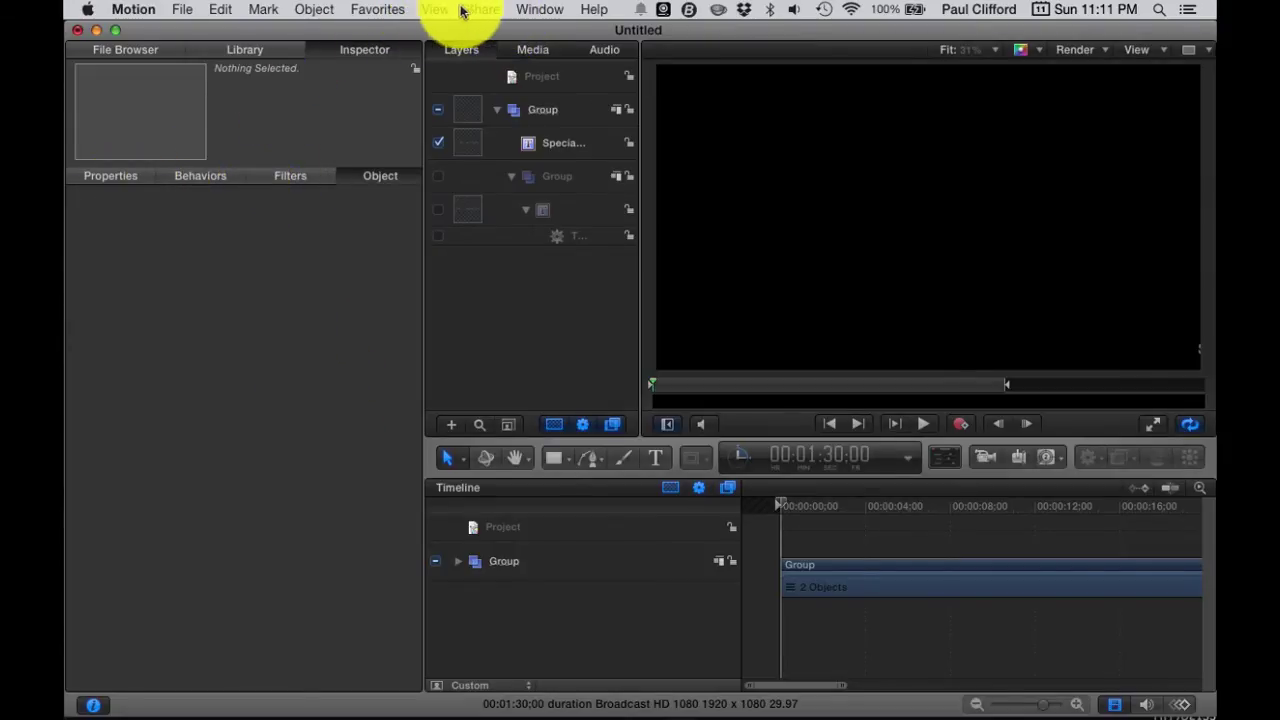
left_click(245, 49)
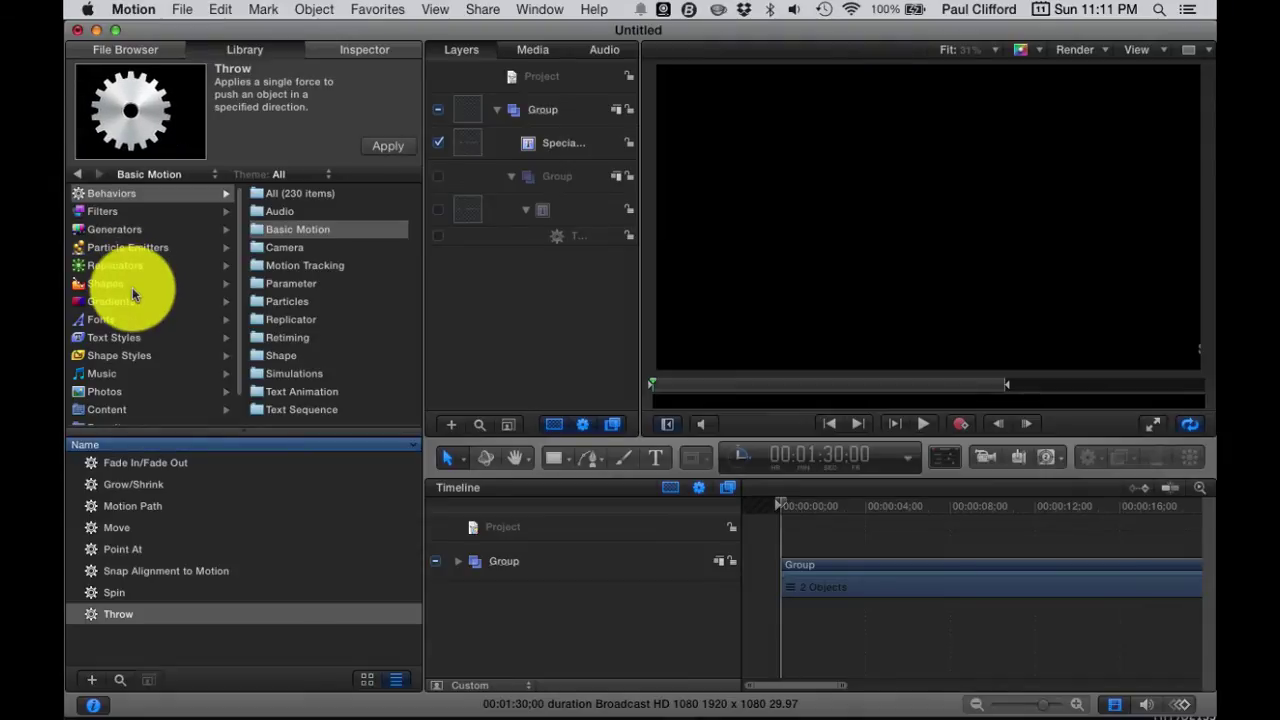
left_click(88, 193)
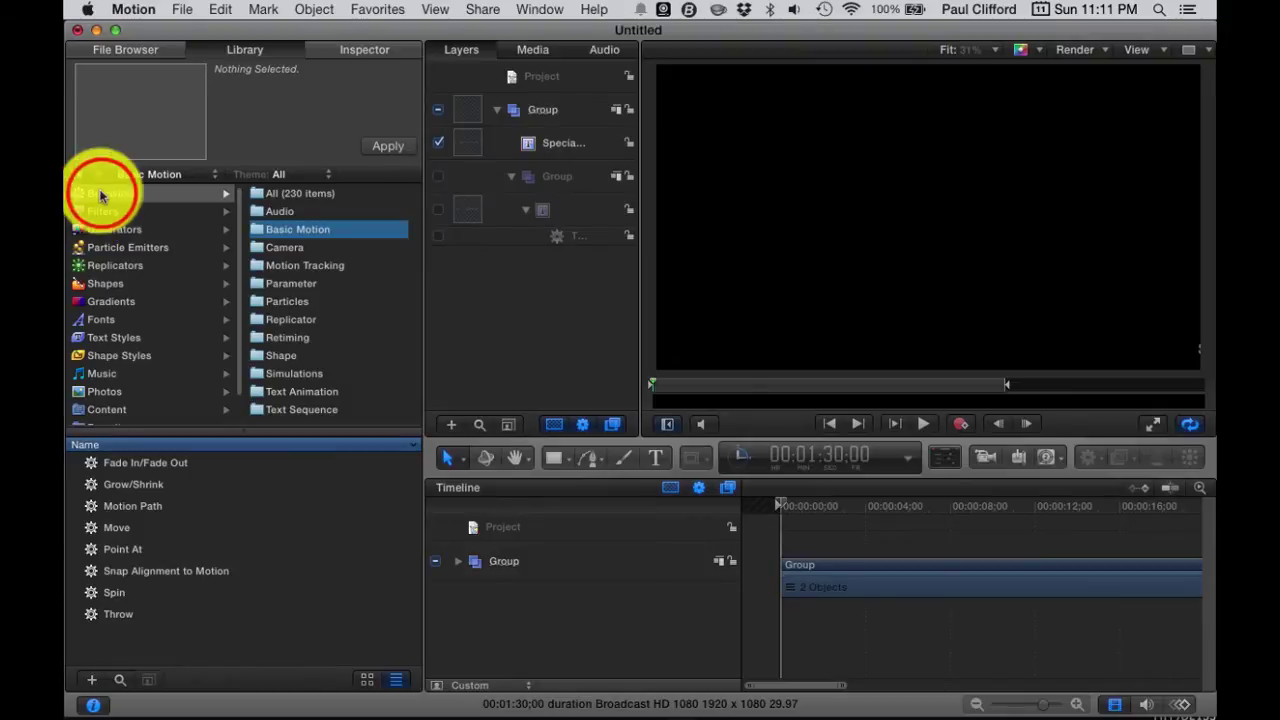
left_click(250, 233)
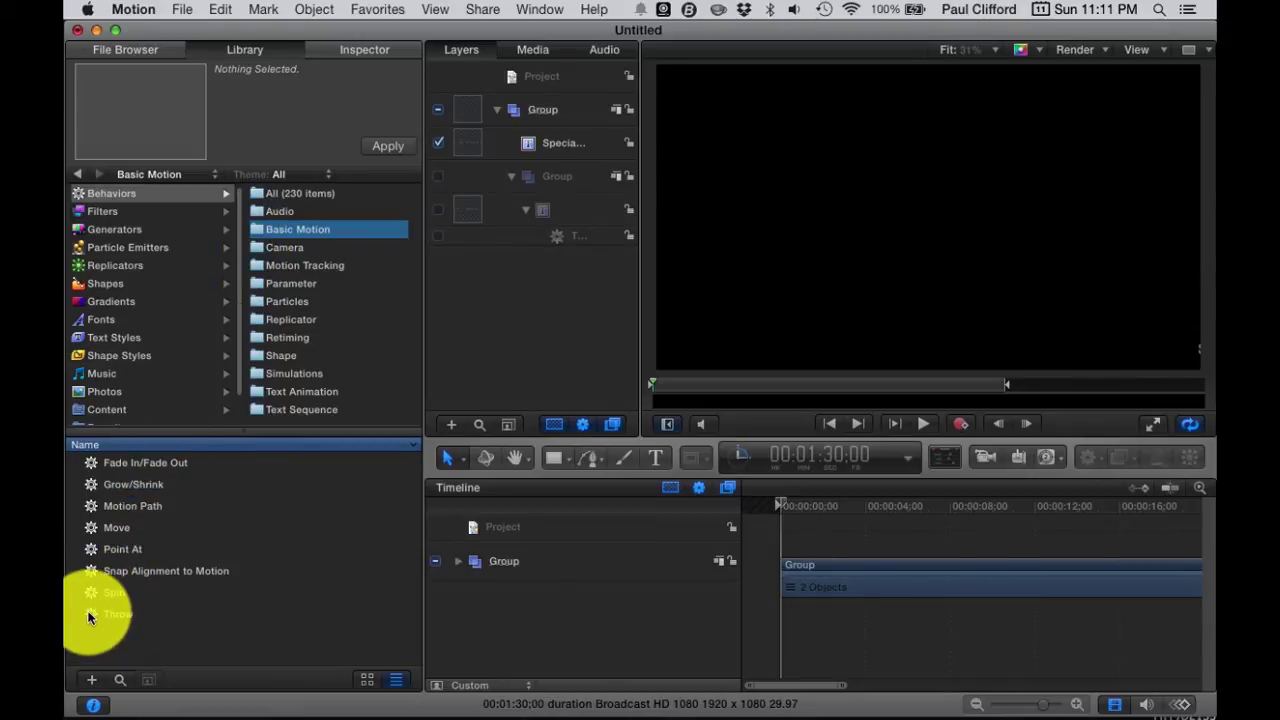
left_click(458, 561)
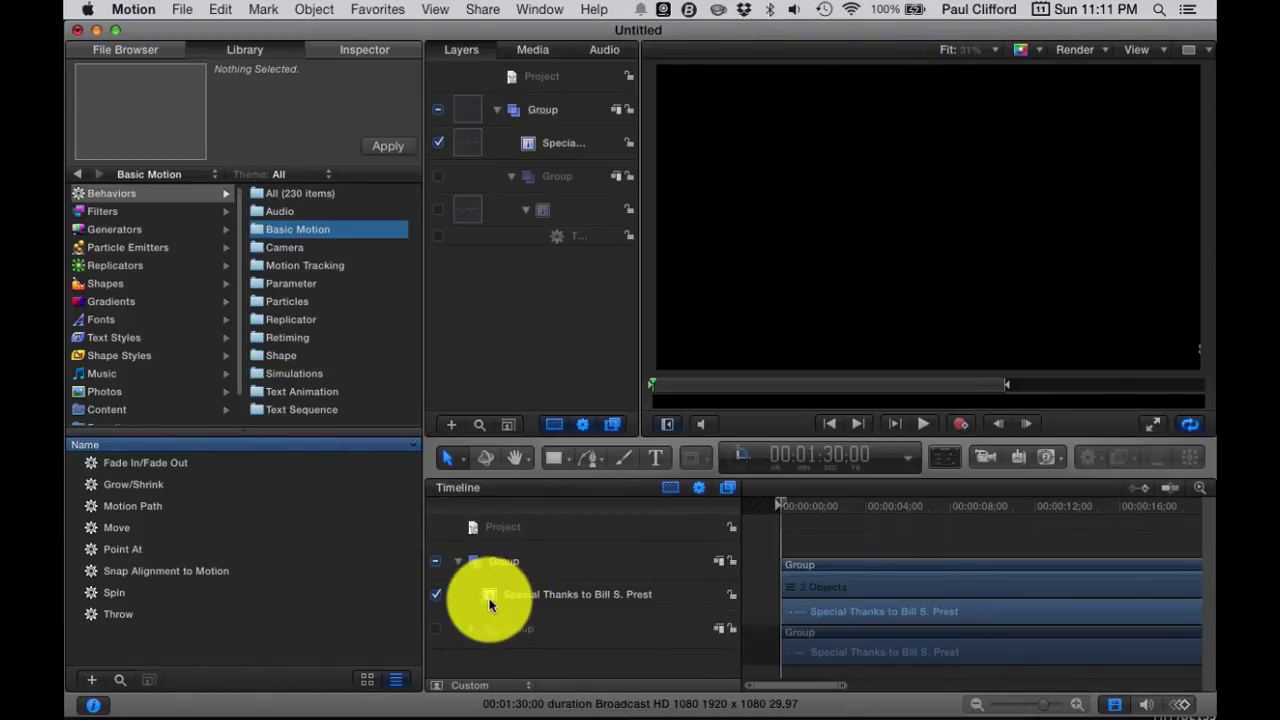
left_click_drag(94, 592, 484, 595)
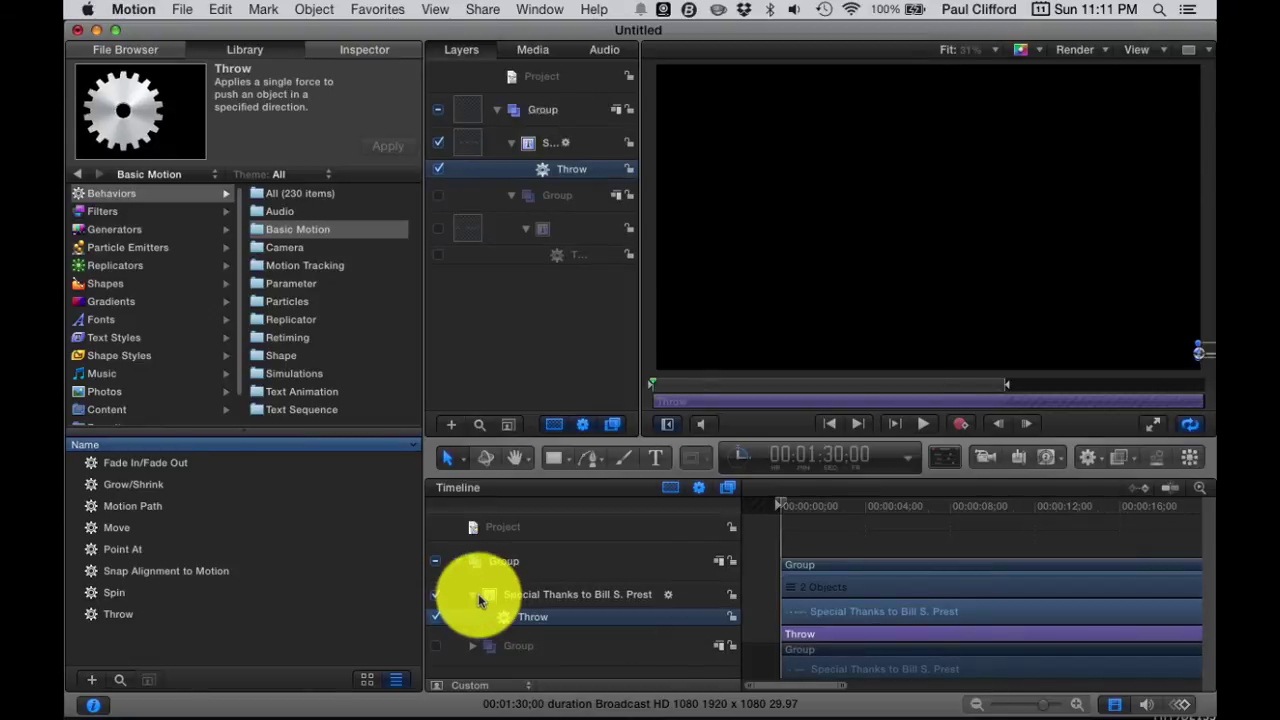
Play the project from the beginning to preview the Throw motion.
left_click(829, 424)
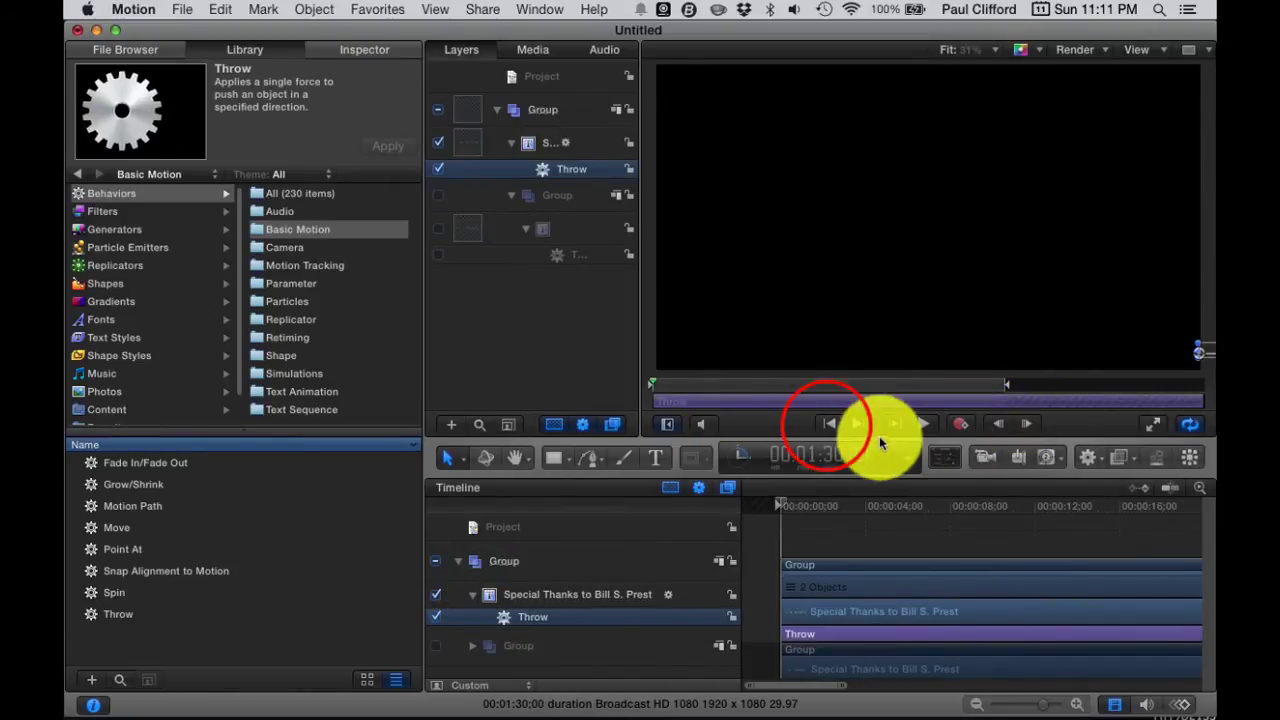
left_click(922, 424)
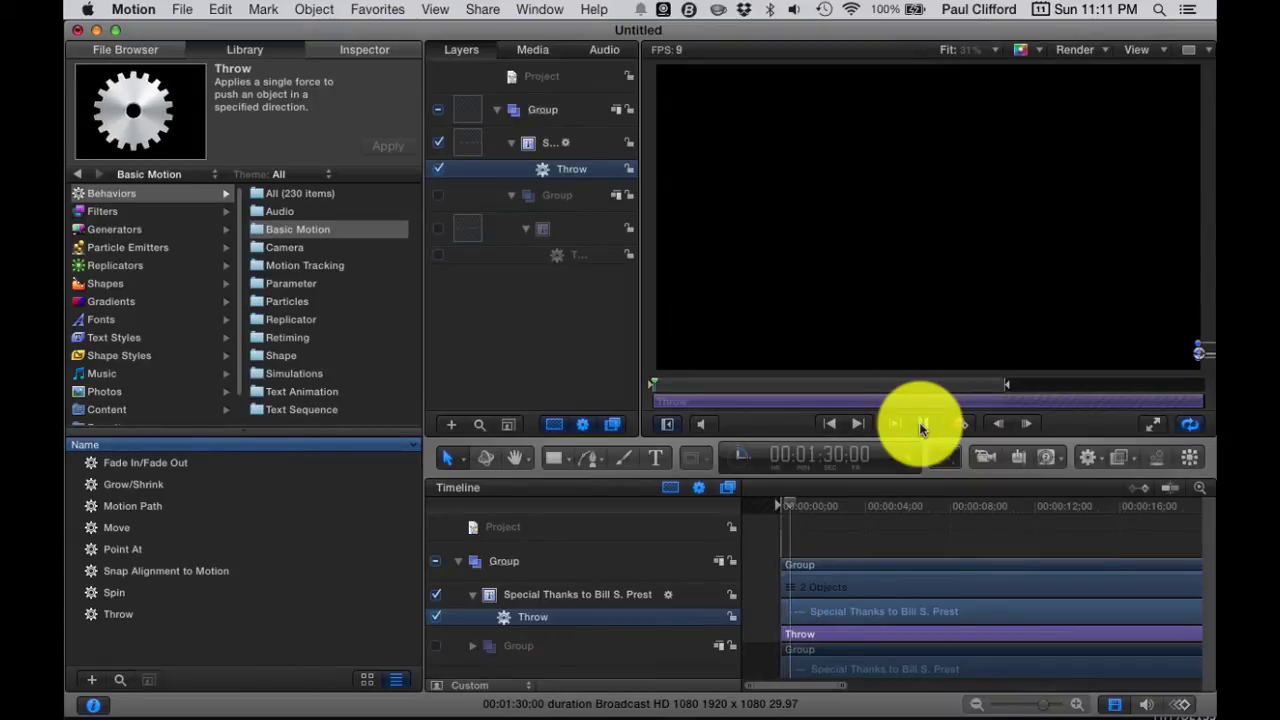
left_click(921, 425)
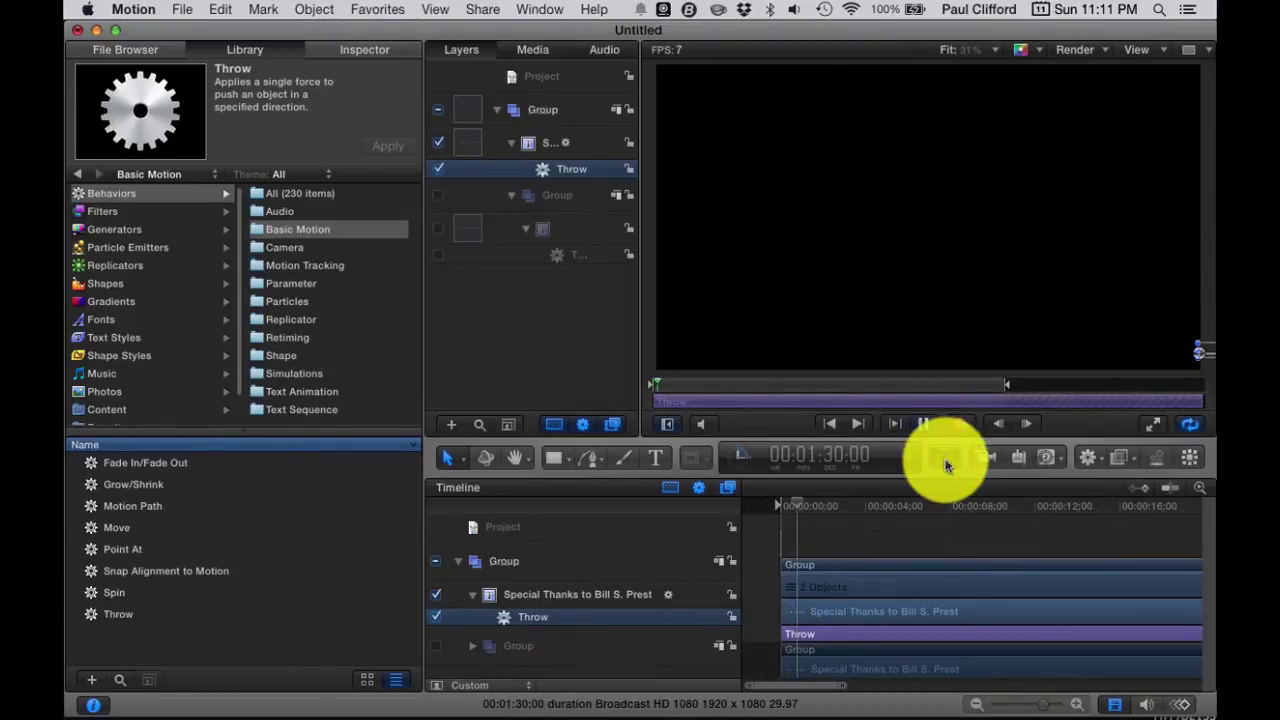
Point the Throw behaviour's direction to the left in its HUD.
left_click(945, 463)
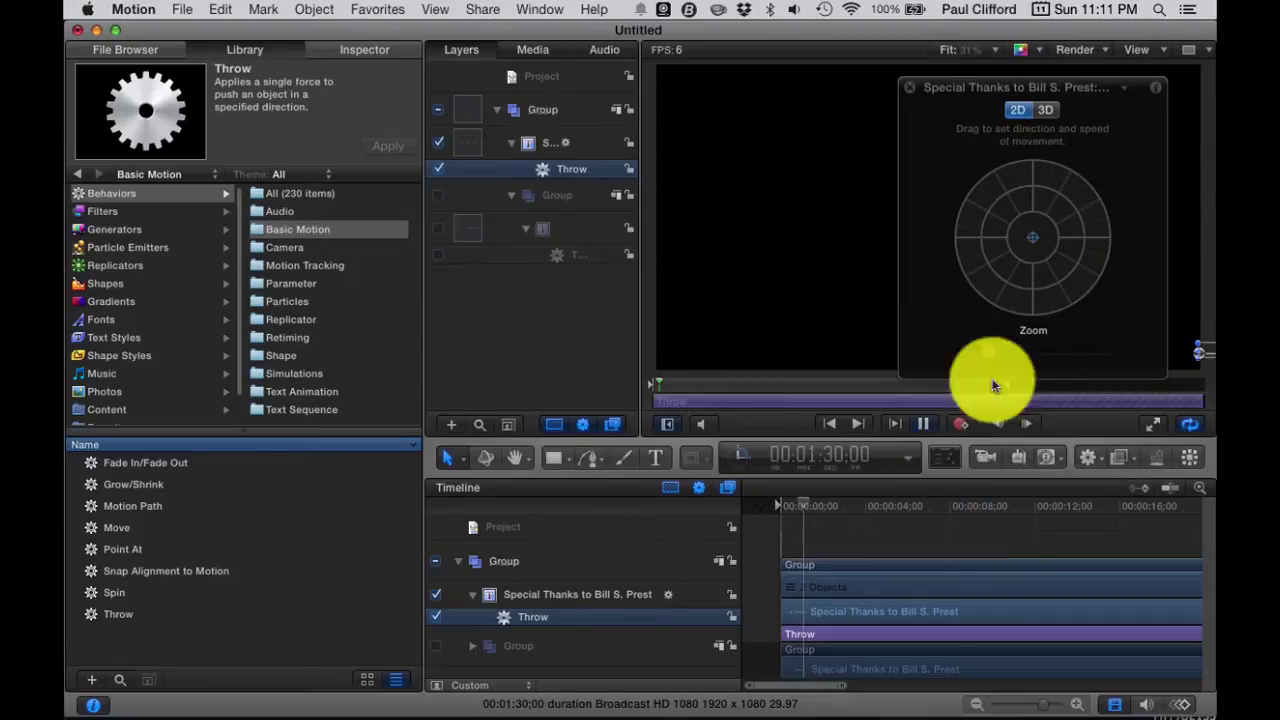
left_click(1069, 87)
left_click_drag(1069, 80, 465, 93)
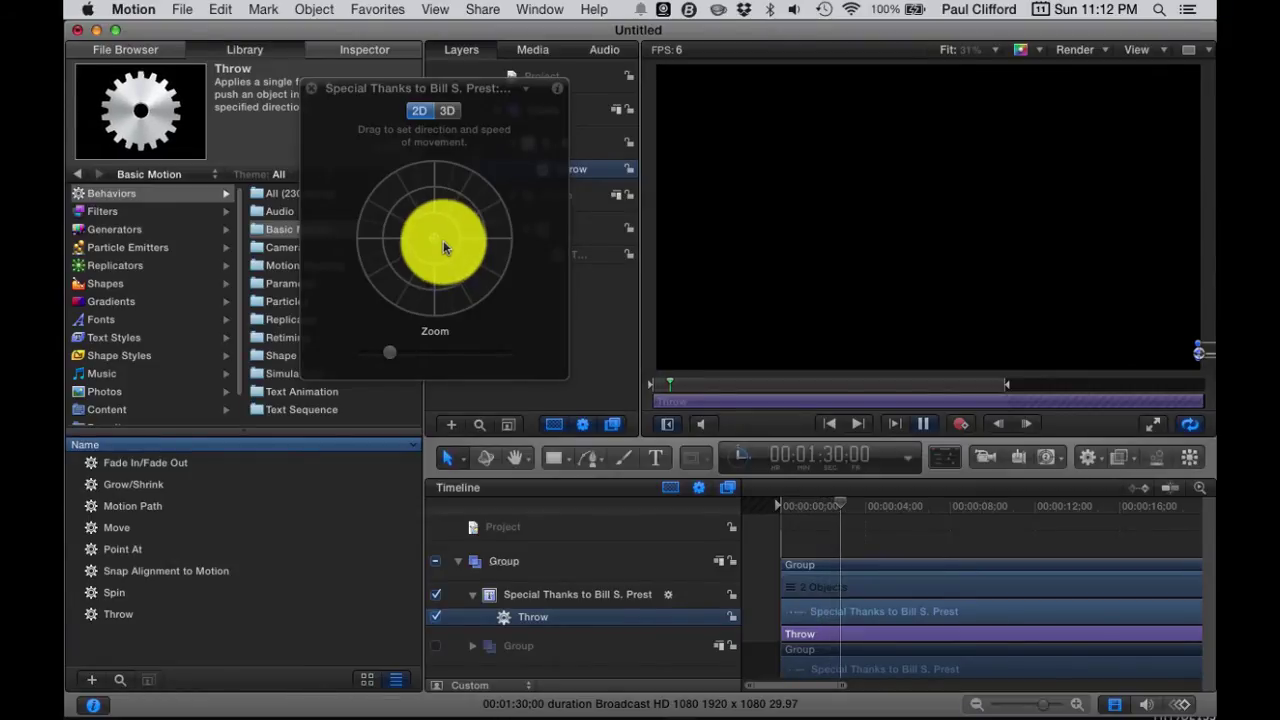
left_click_drag(438, 240, 265, 240)
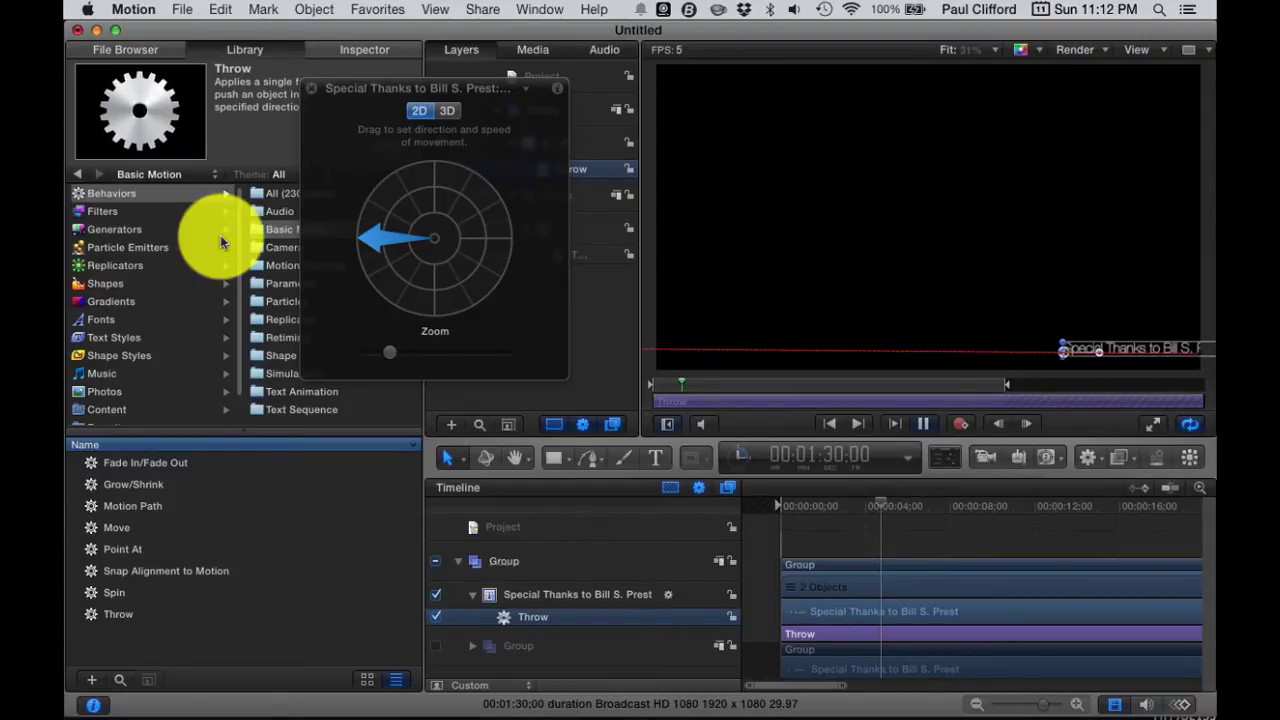
left_click(314, 88)
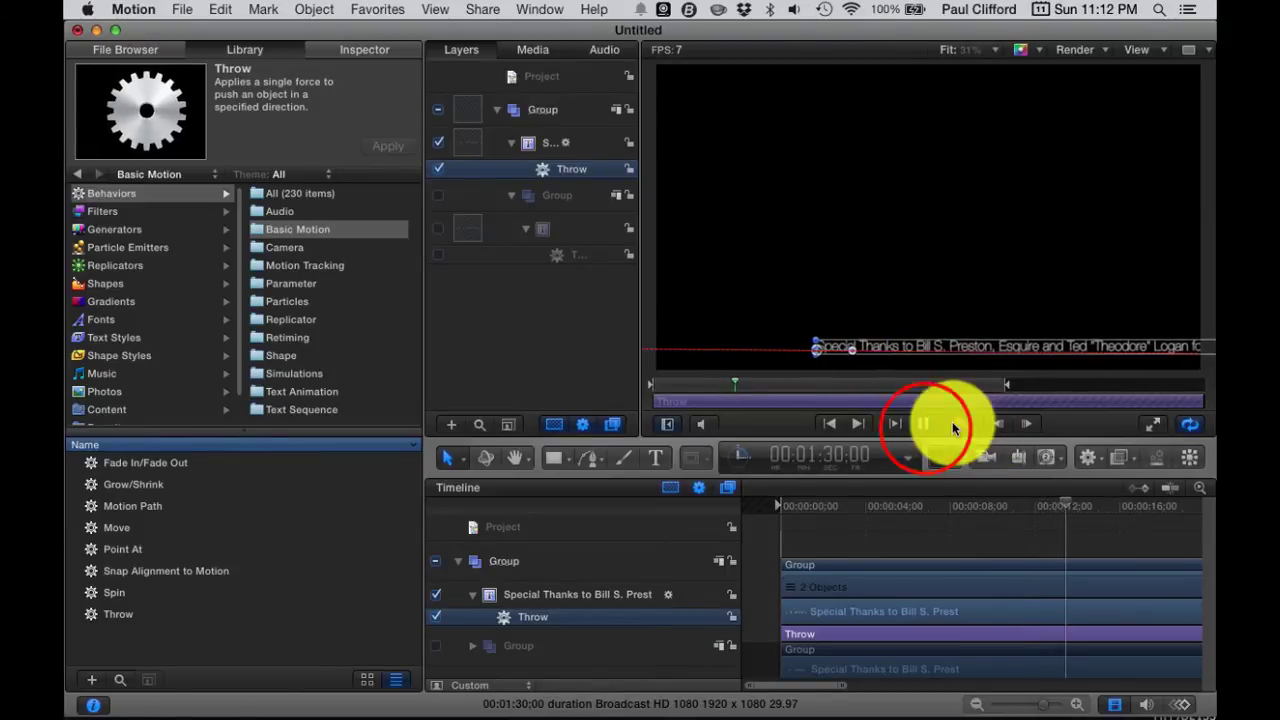
Pause playback with the Special Thanks line partway across the frame.
left_click(925, 427)
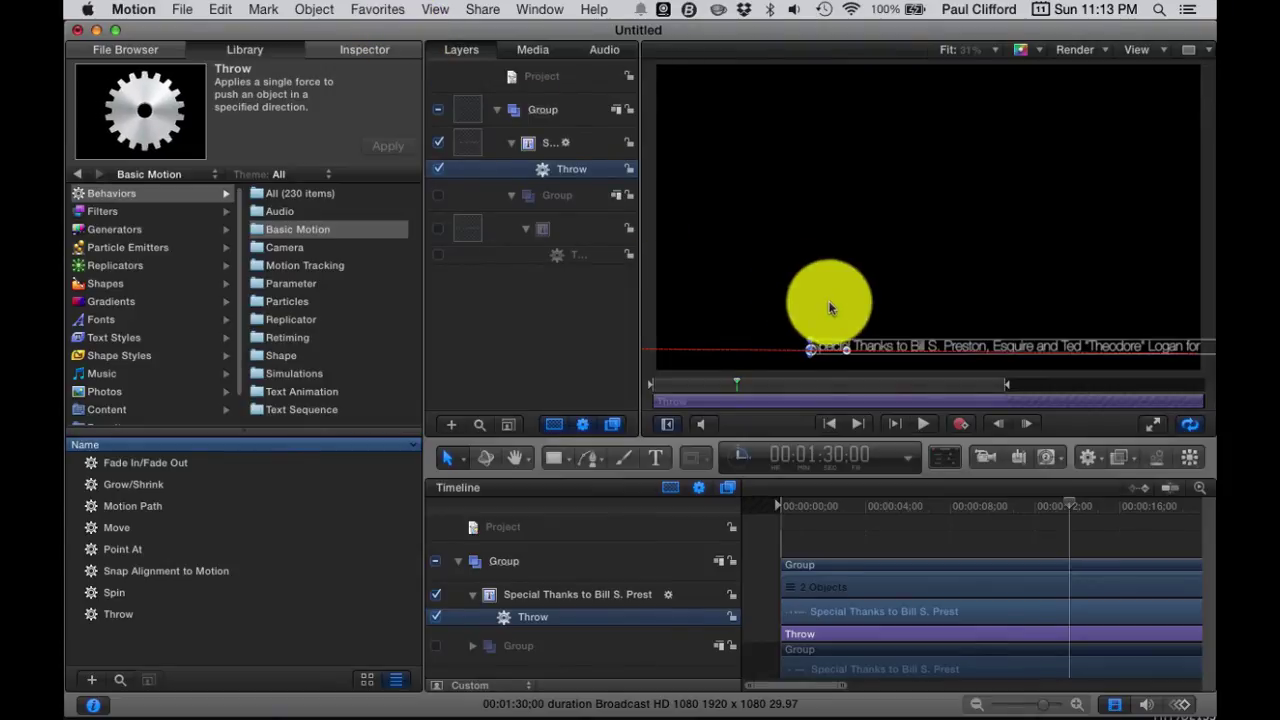
Choose File > Share > Export Movie… to reach the ProRes 4444 QuickTime export settings.
left_click(180, 14)
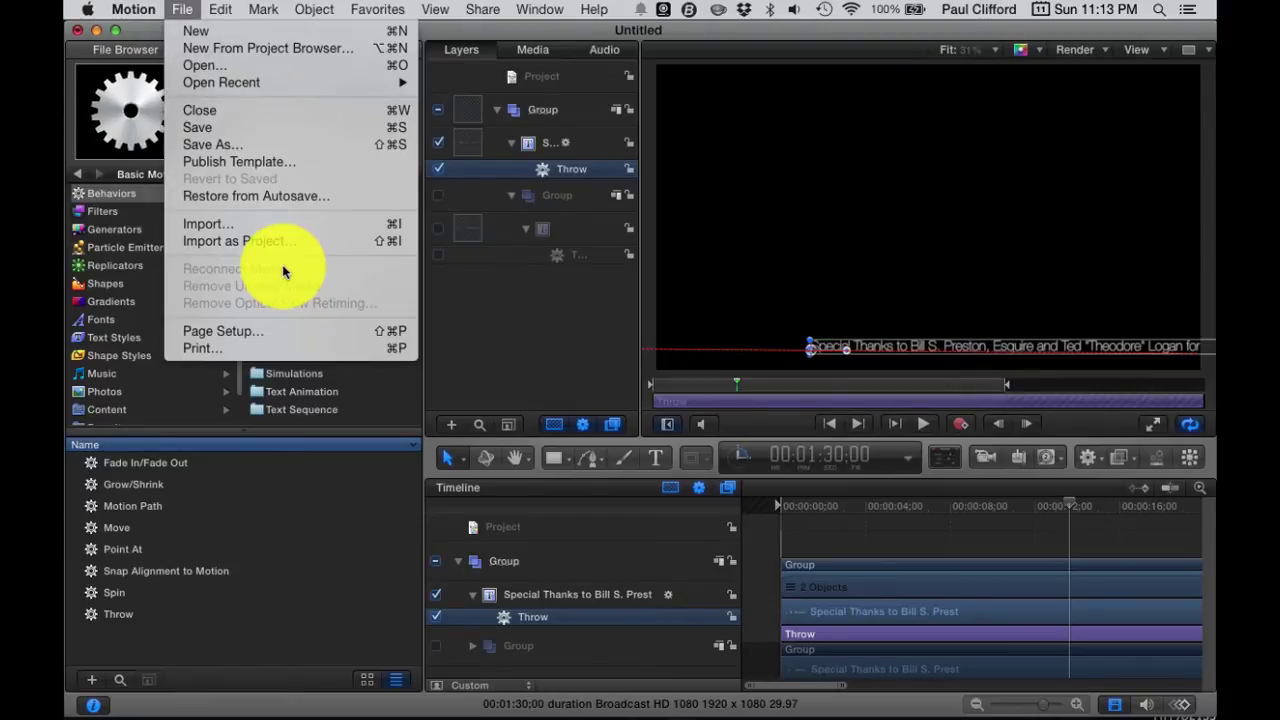
mouse_move(485, 9)
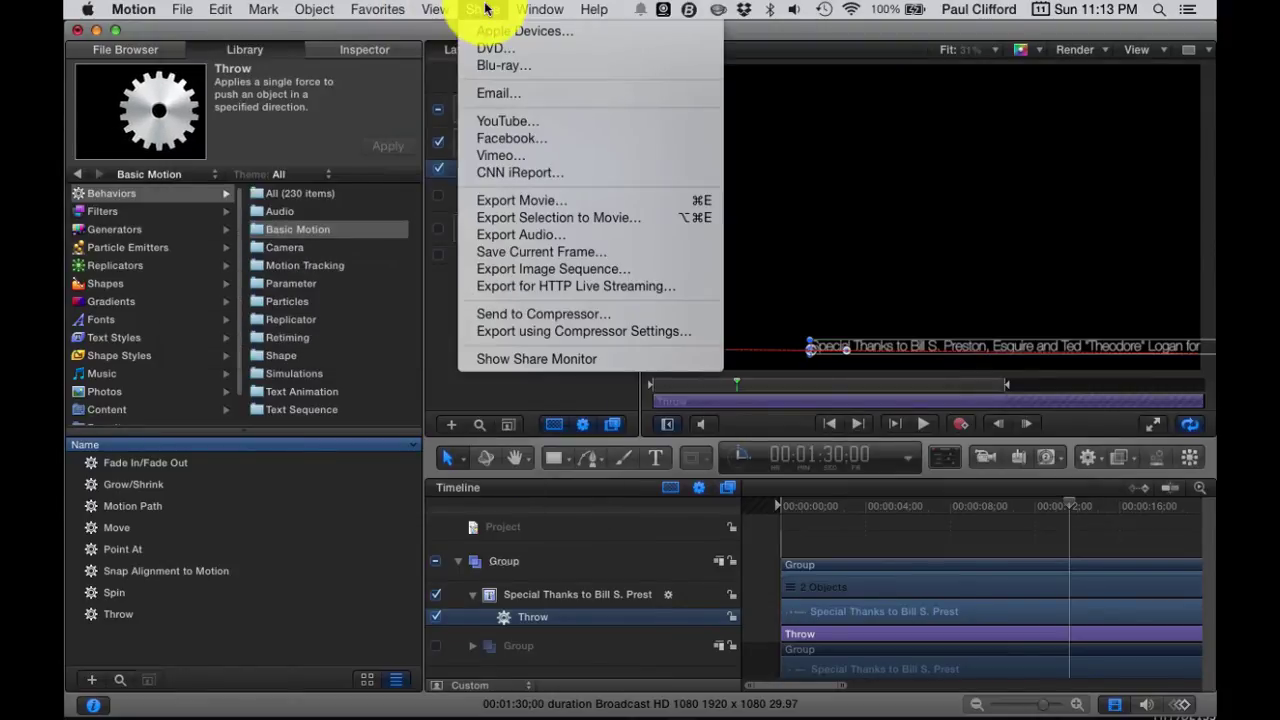
left_click(558, 203)
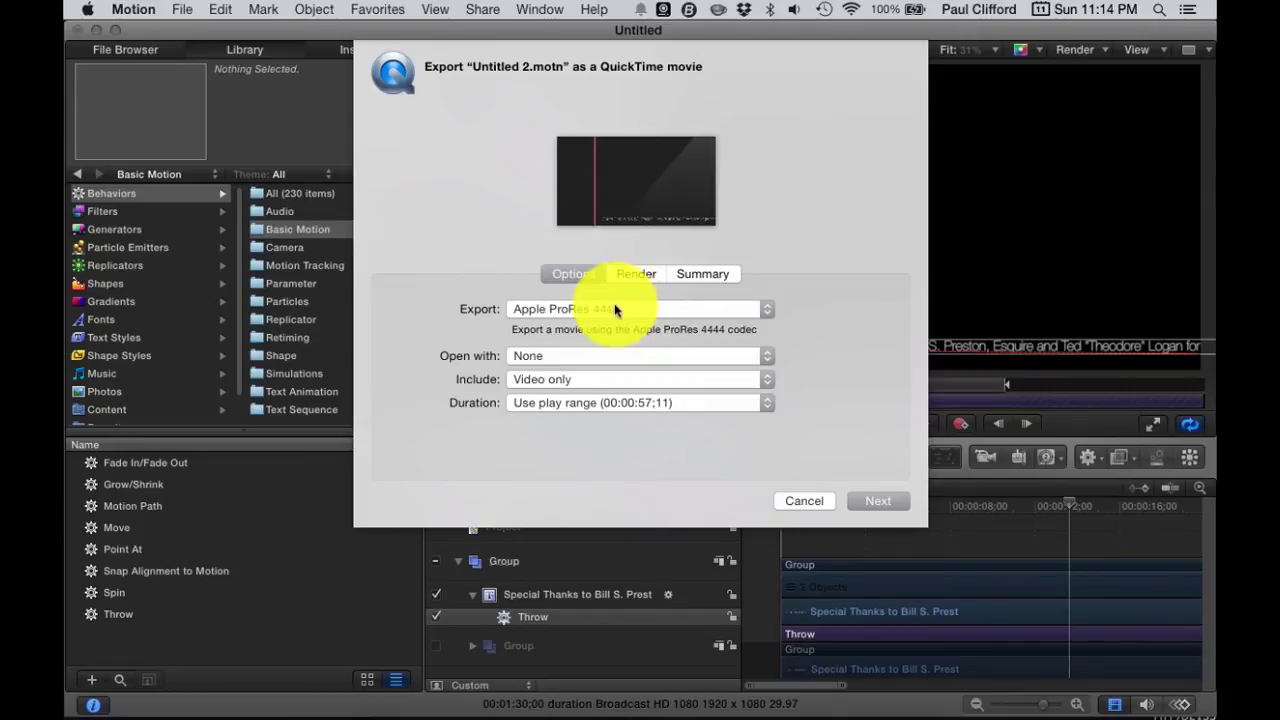
left_click(760, 308)
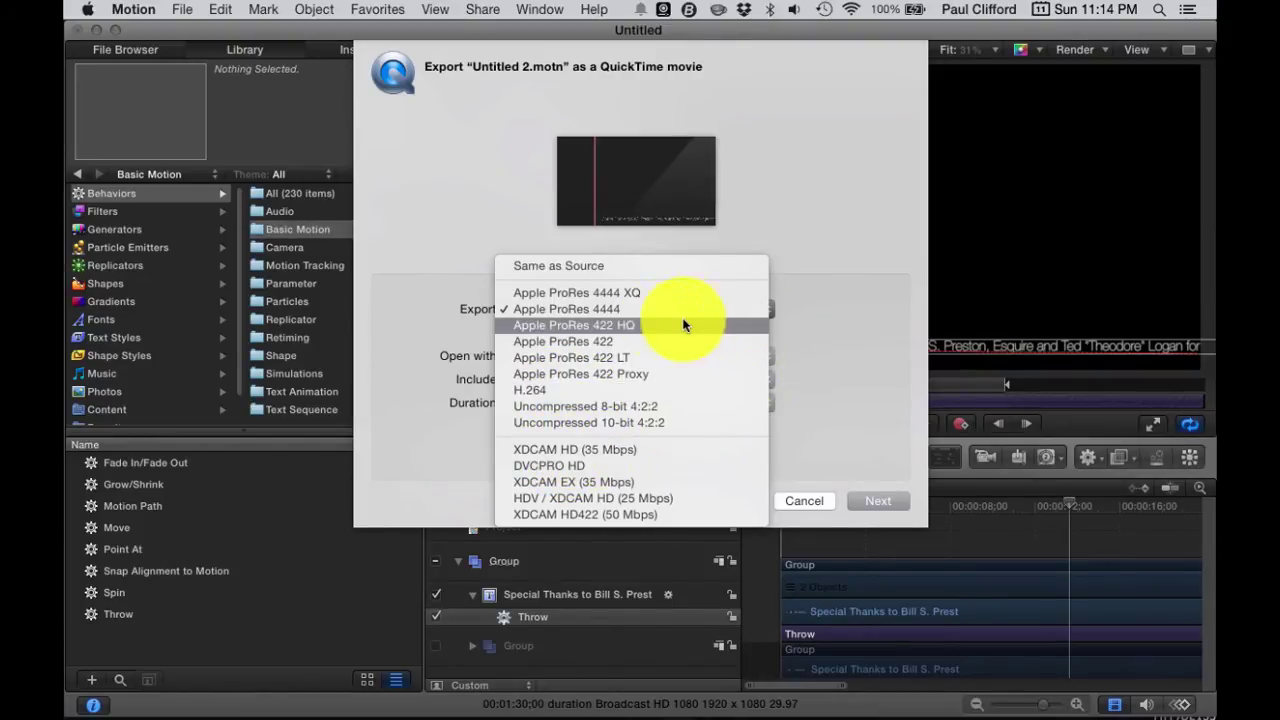
left_click(829, 309)
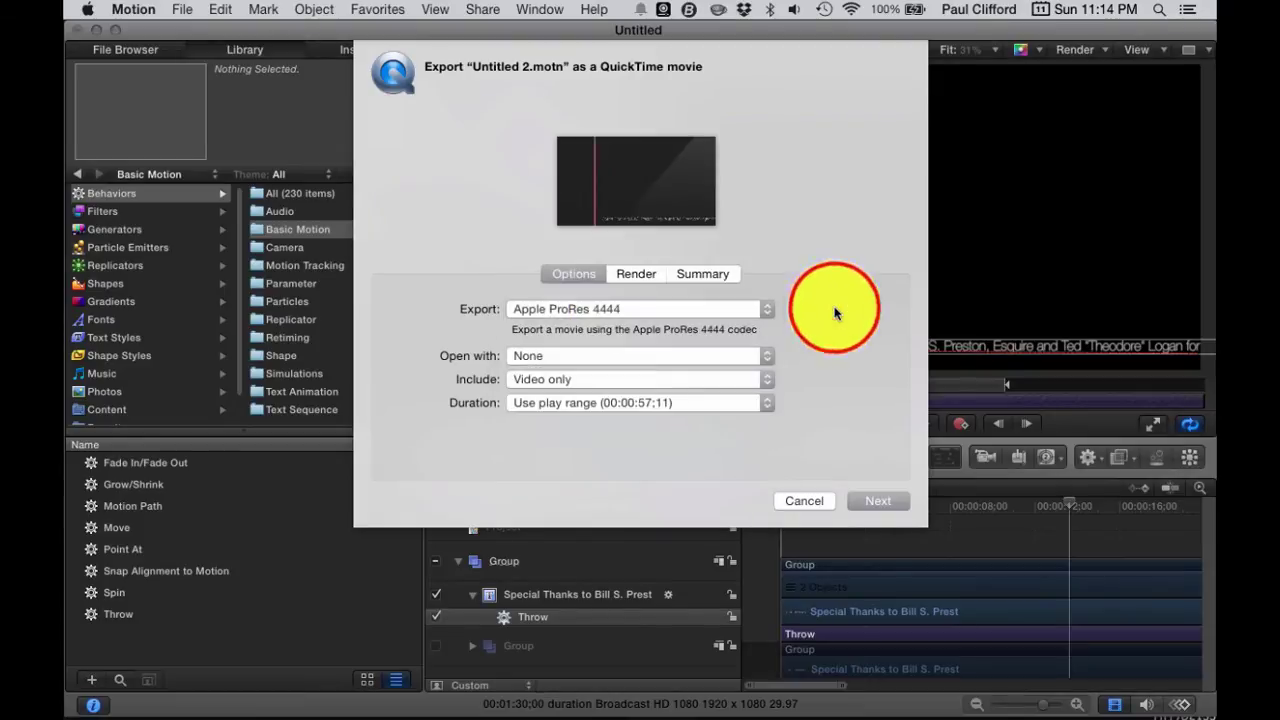
Confirm the render output is Color + Alpha with premultiplied alpha enabled.
left_click(641, 275)
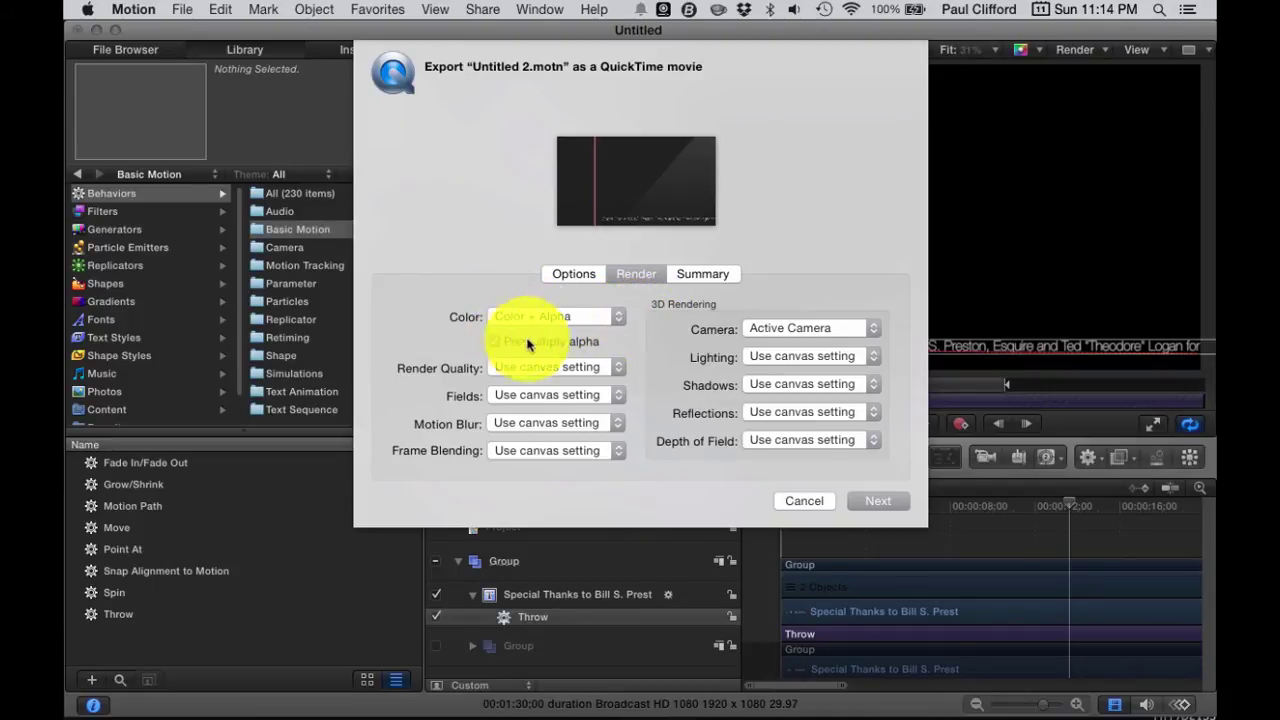
left_click(600, 316)
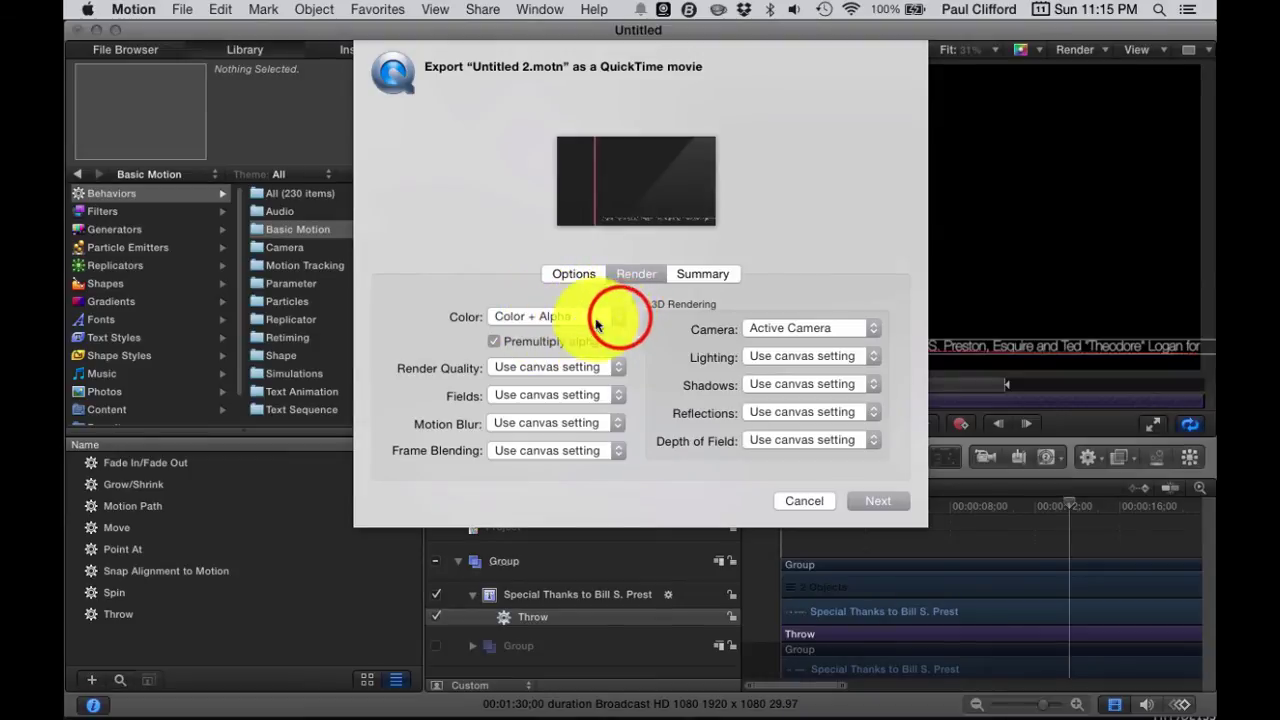
left_click(555, 286)
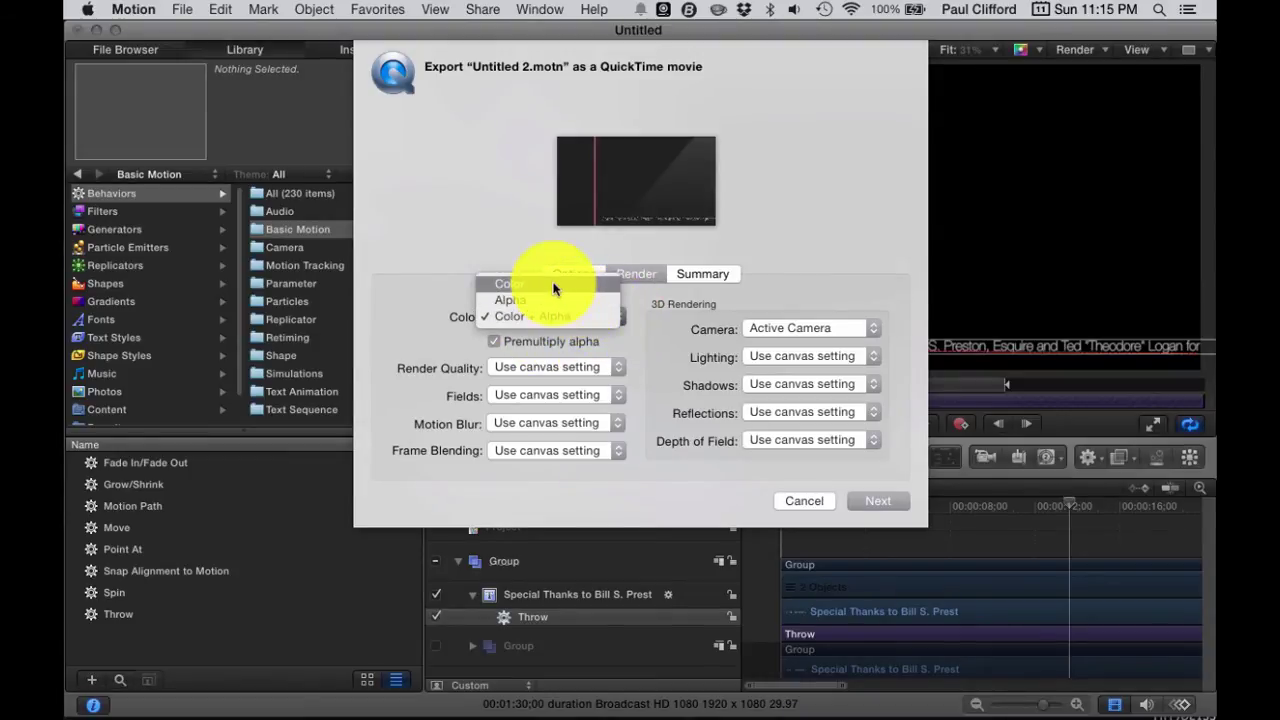
left_click(642, 280)
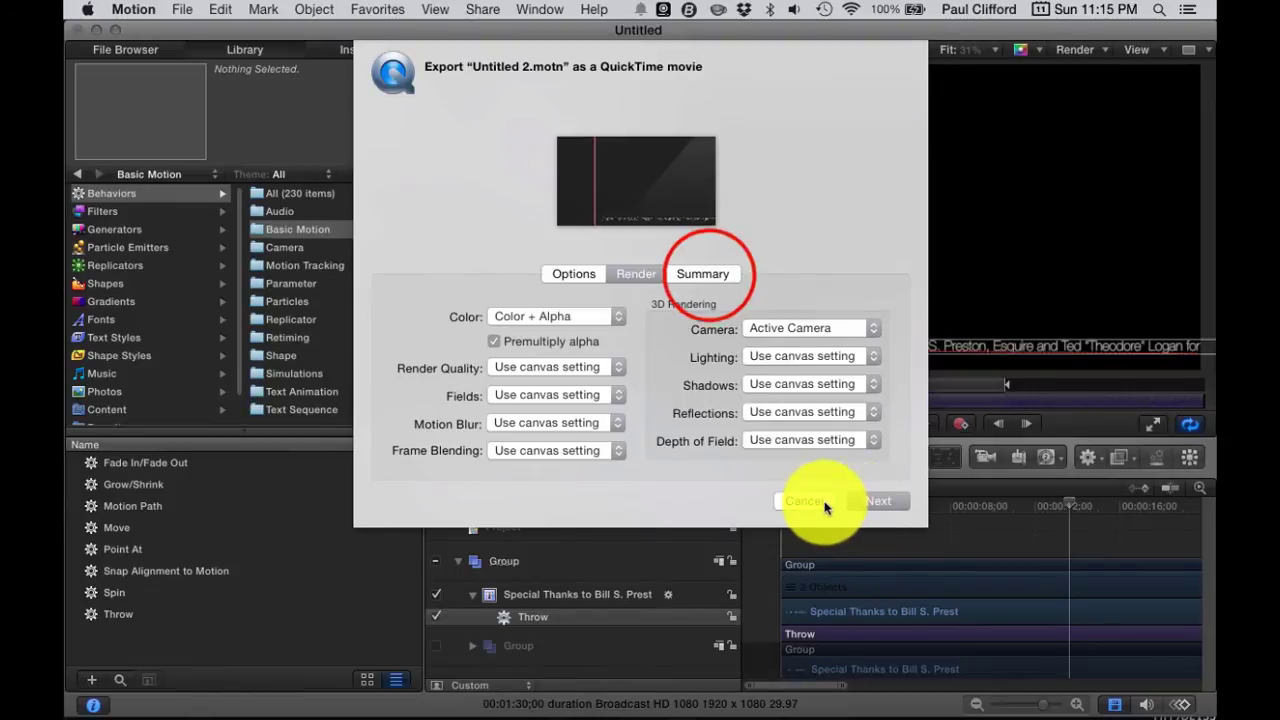
Check the Untitled 2.mov summary (ProRes 4444, 1920 × 1080, 29.97 fps) and continue.
left_click(708, 274)
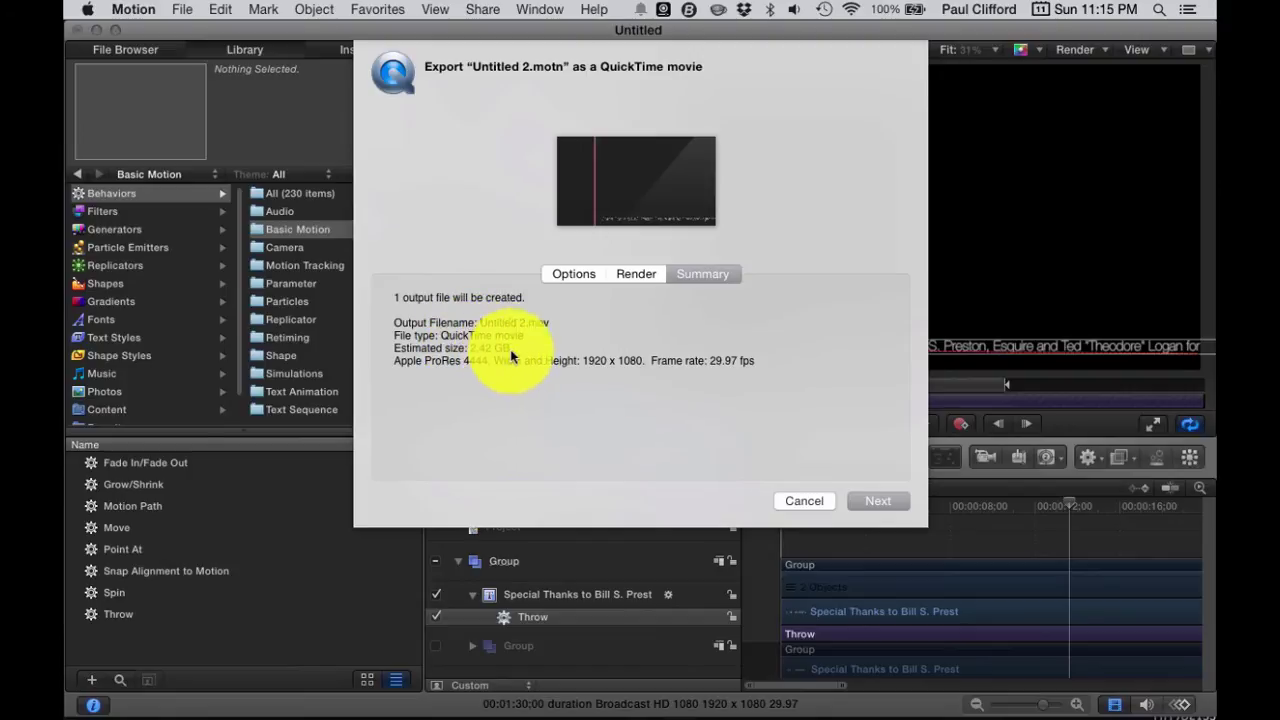
left_click(563, 278)
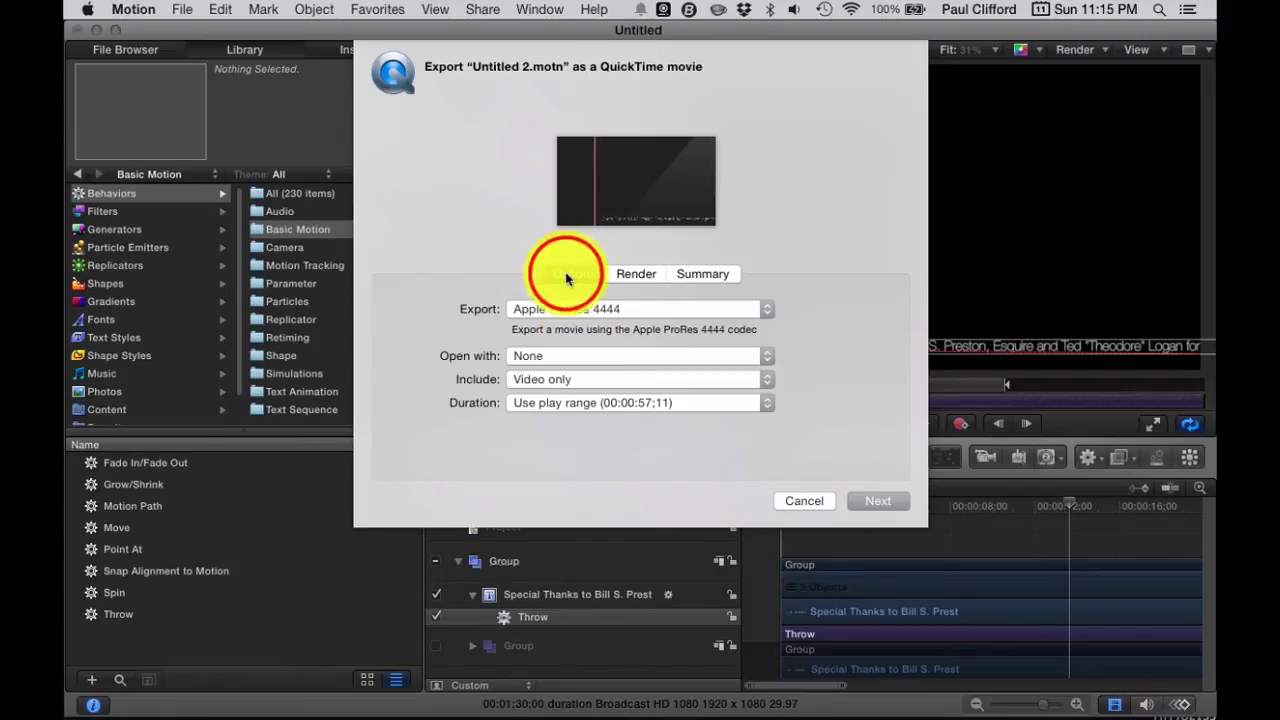
left_click(712, 268)
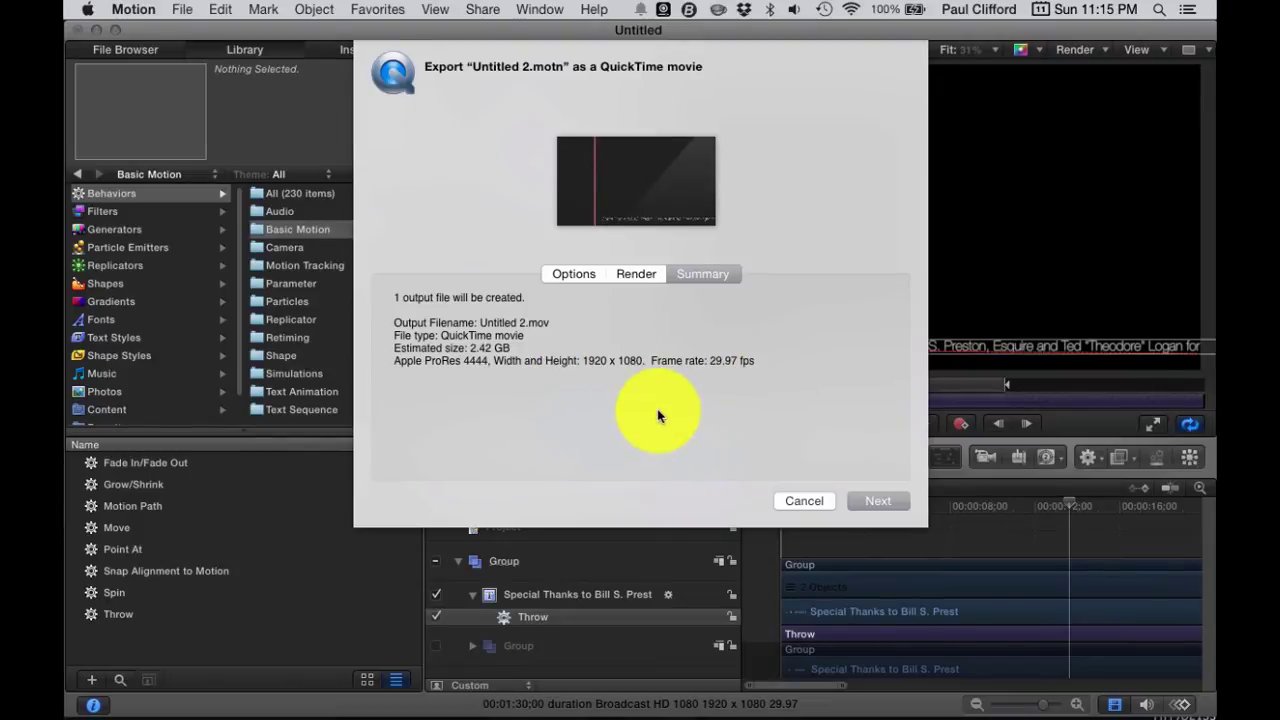
left_click(877, 500)
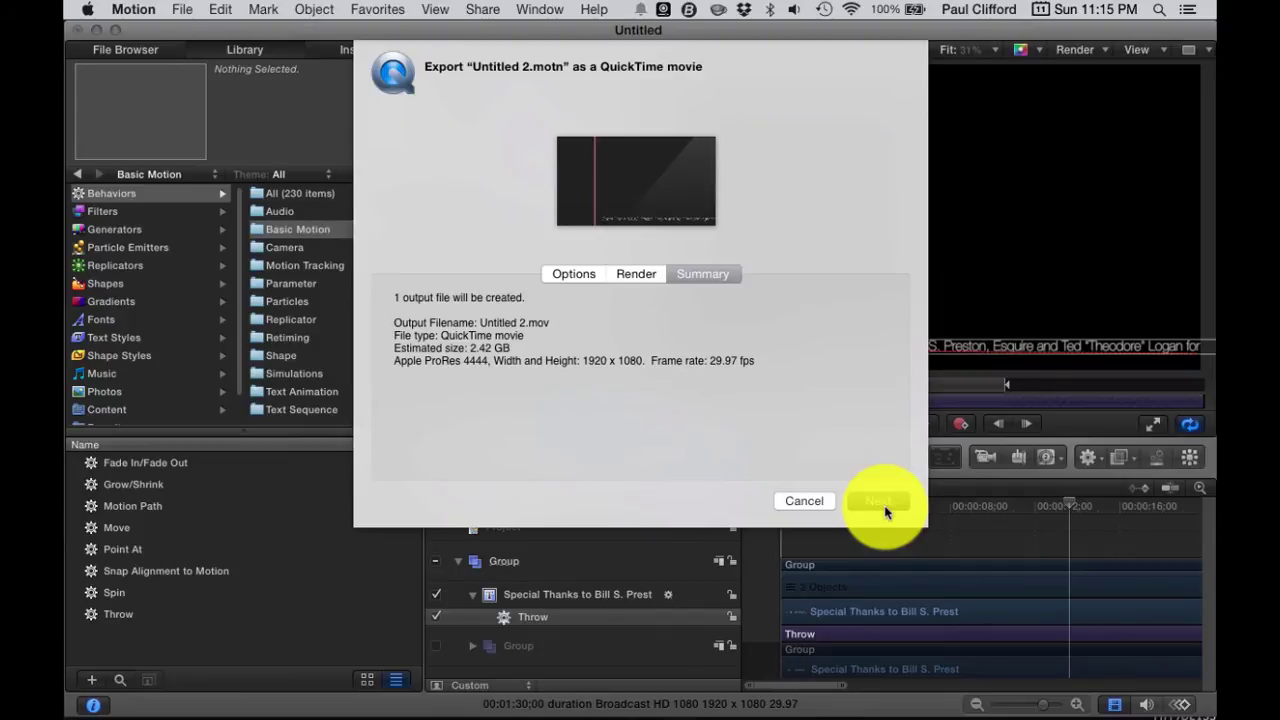
Cancel the movie export and quit Motion without saving the untitled project.
left_click(879, 501)
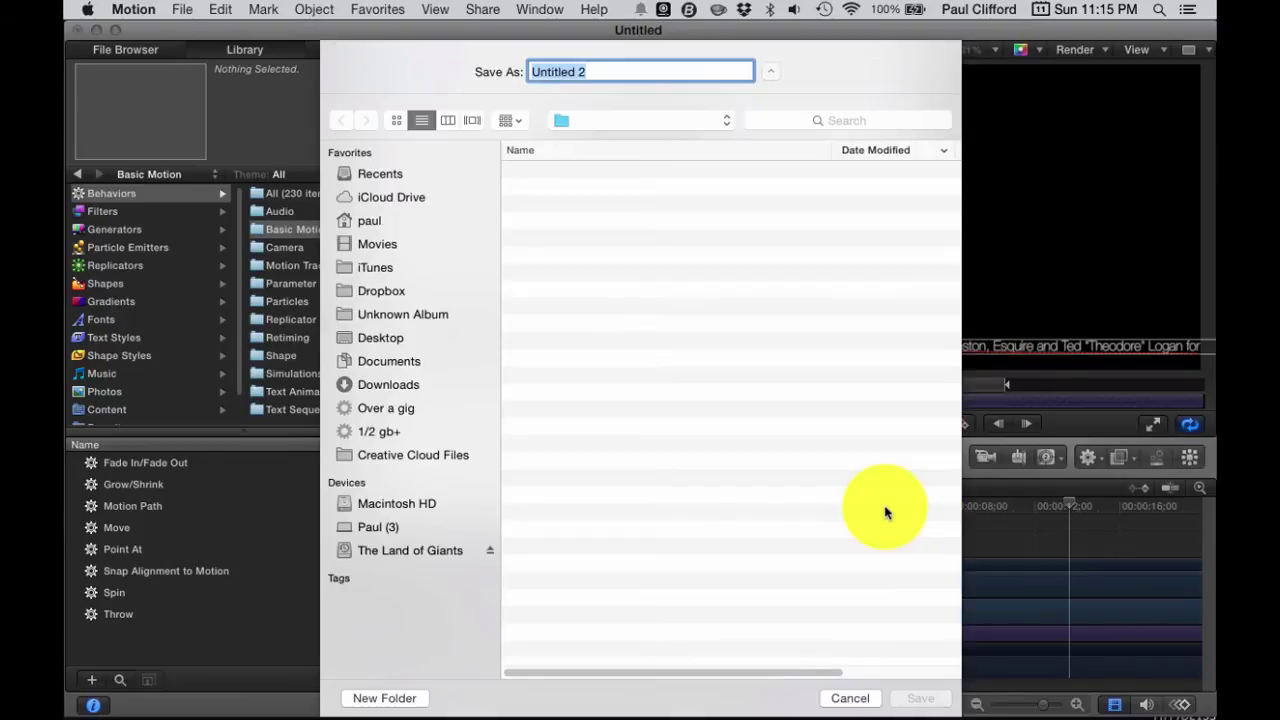
left_click(855, 695)
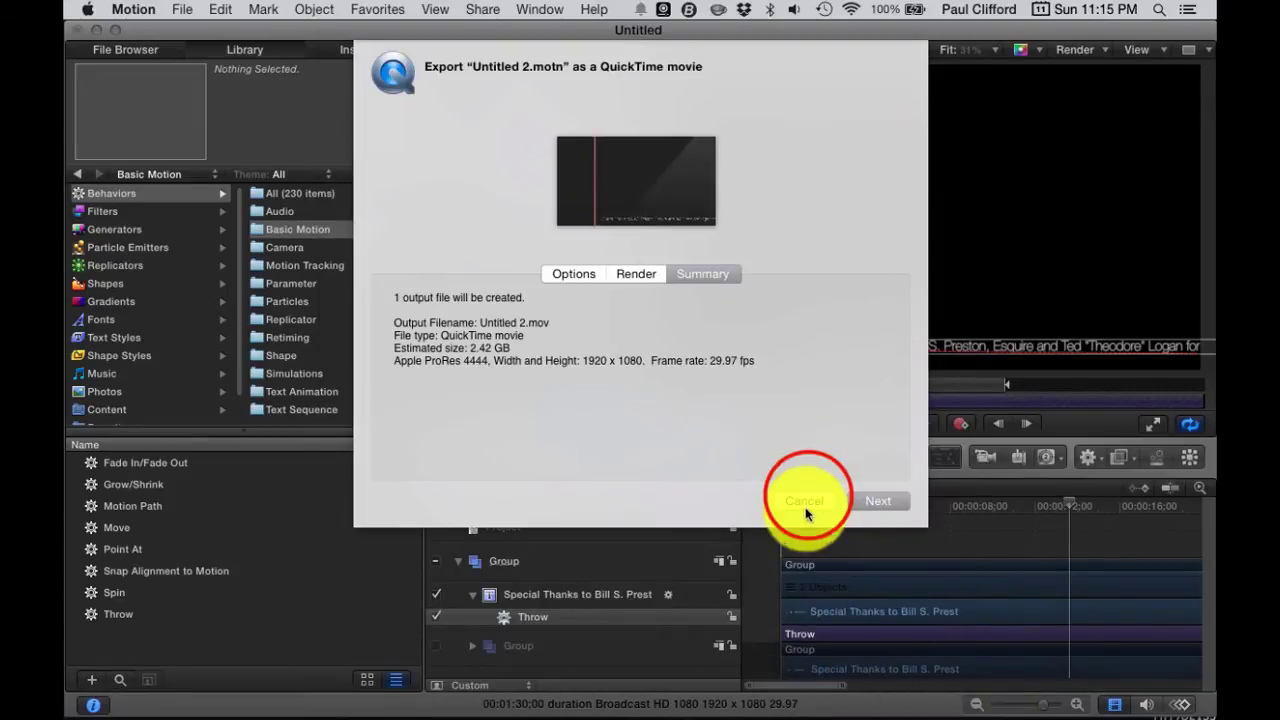
left_click(806, 501)
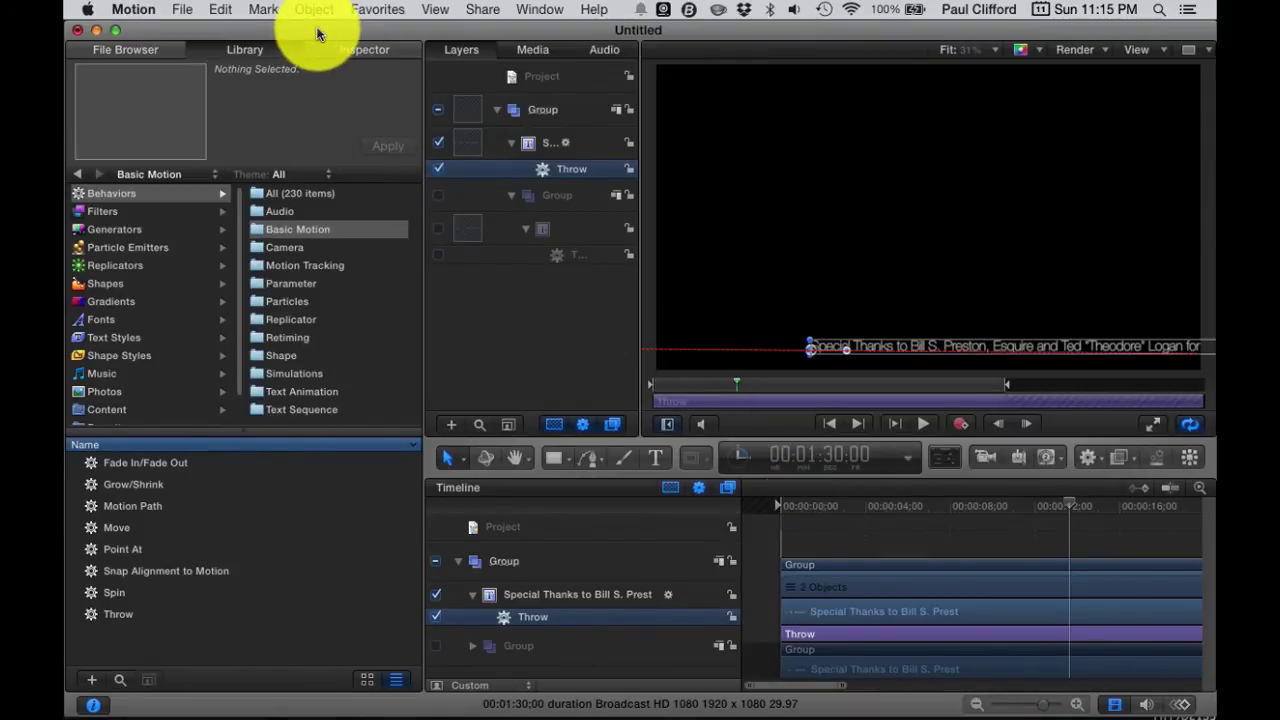
key("super+q")
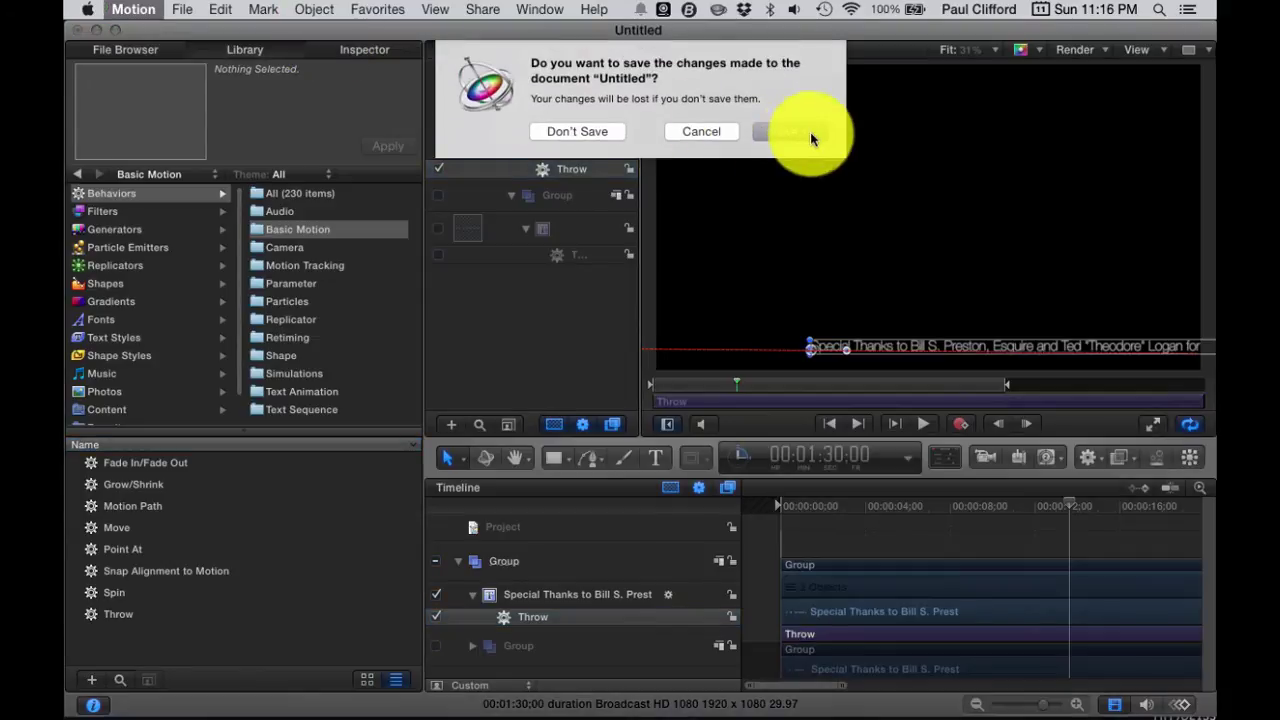
left_click(557, 131)
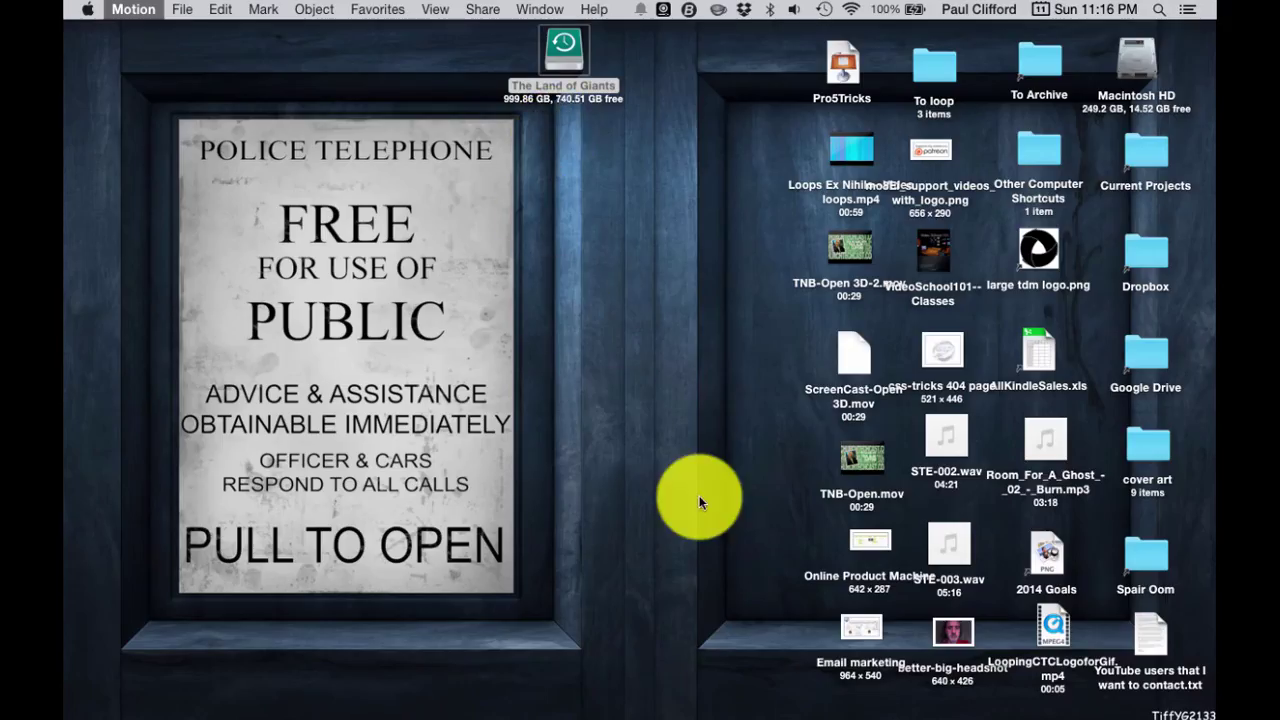
Launch ProPresenter 5 from the Dock to bring up the 'A mighty fortress is our God' slides.
mouse_move(730, 703)
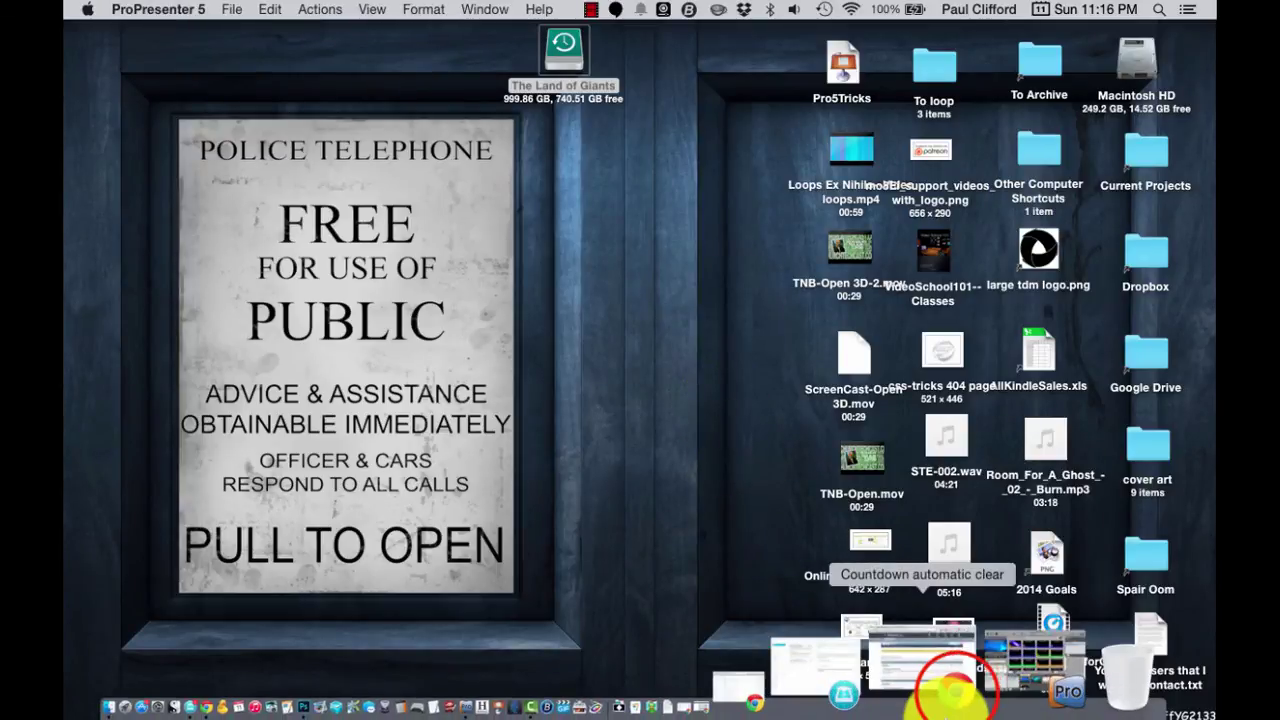
left_click(956, 700)
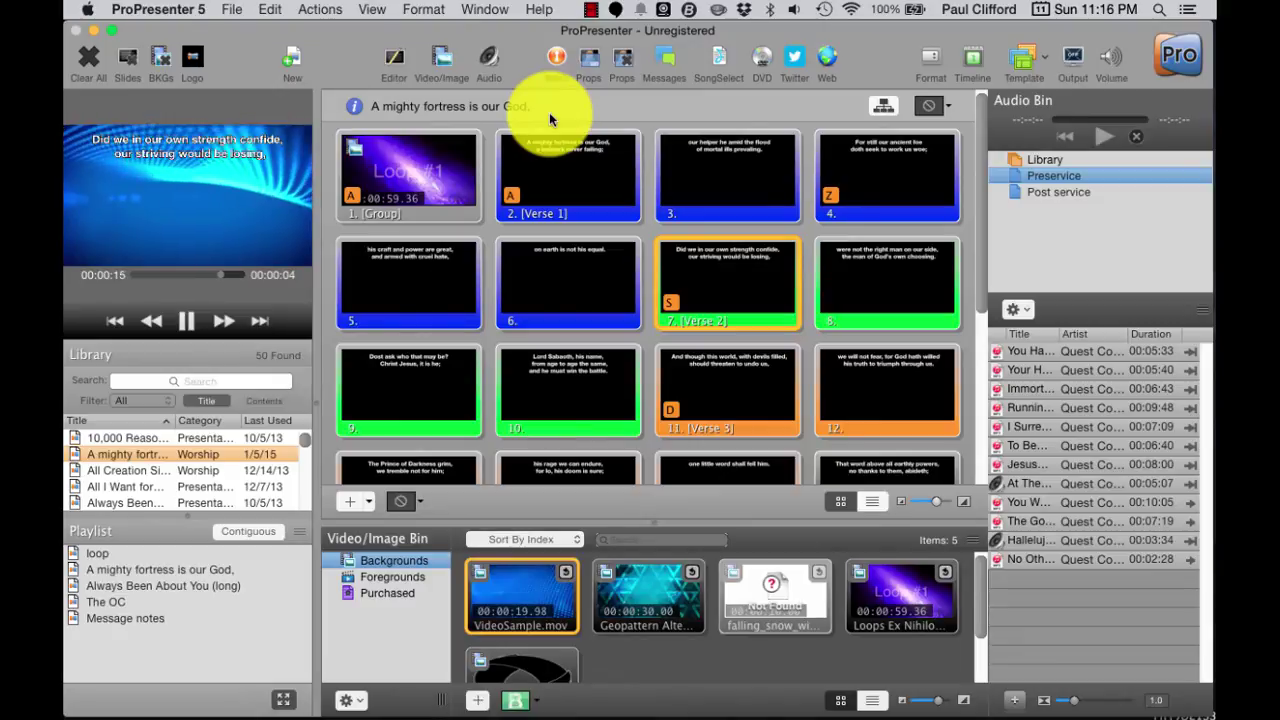
Open the Props Editor on Prop #1 and move the Active Props window clear of the editor.
left_click(592, 62)
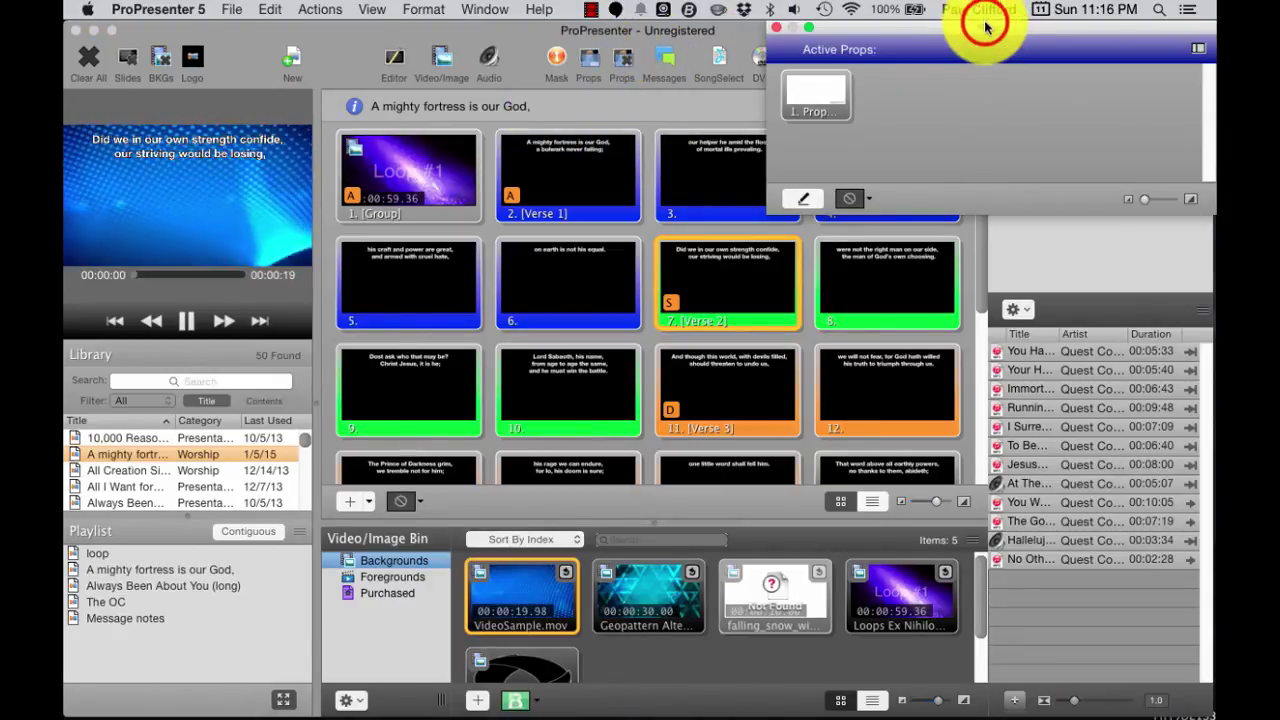
left_click_drag(983, 22, 585, 50)
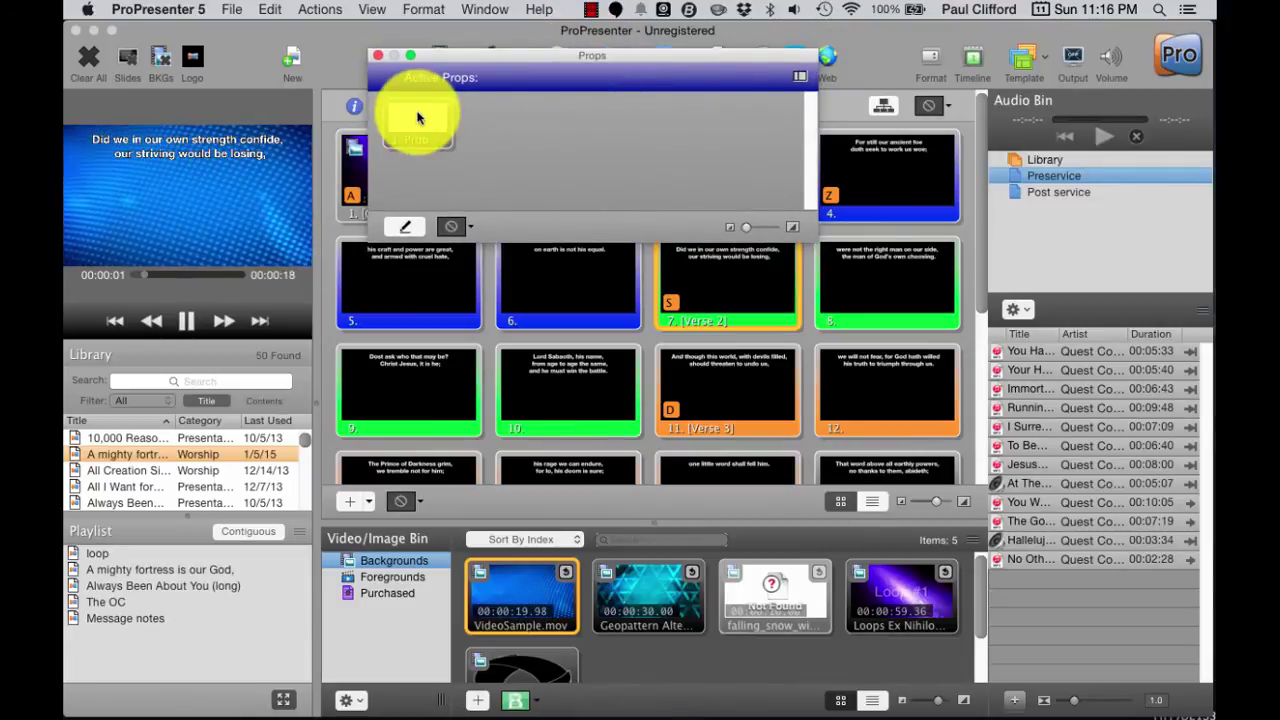
left_click(401, 226)
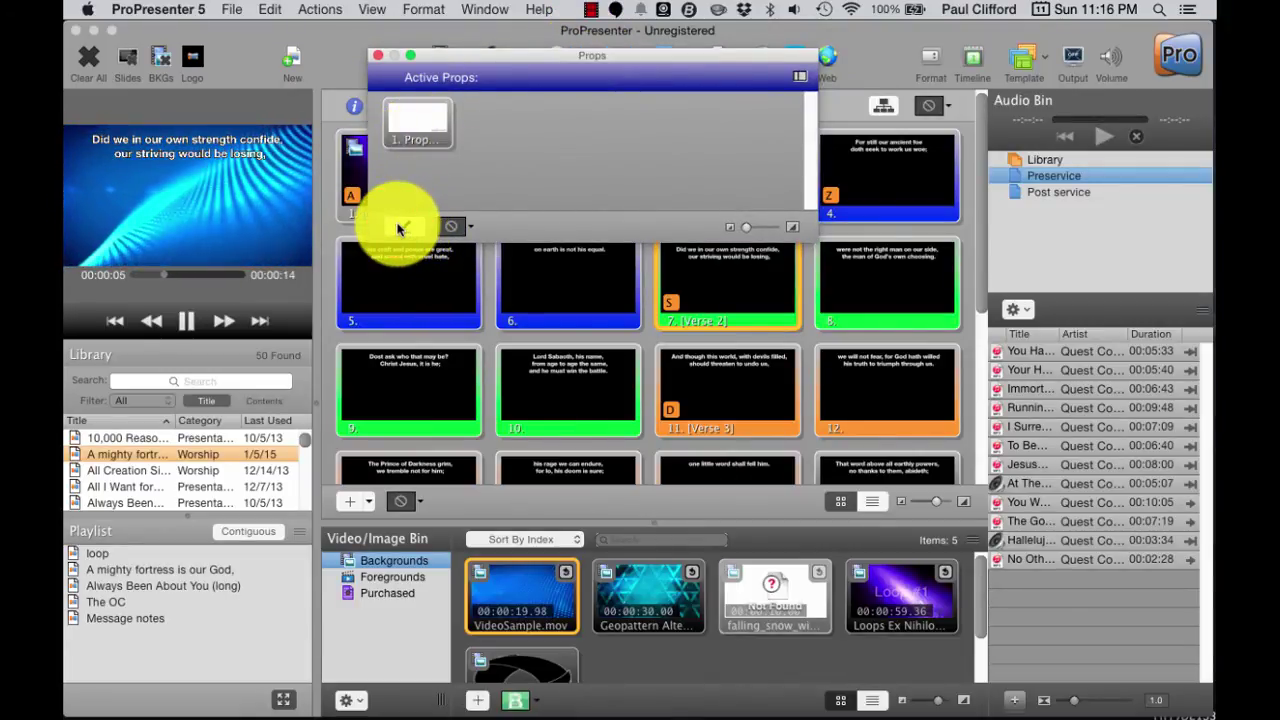
left_click_drag(466, 55, 1102, 10)
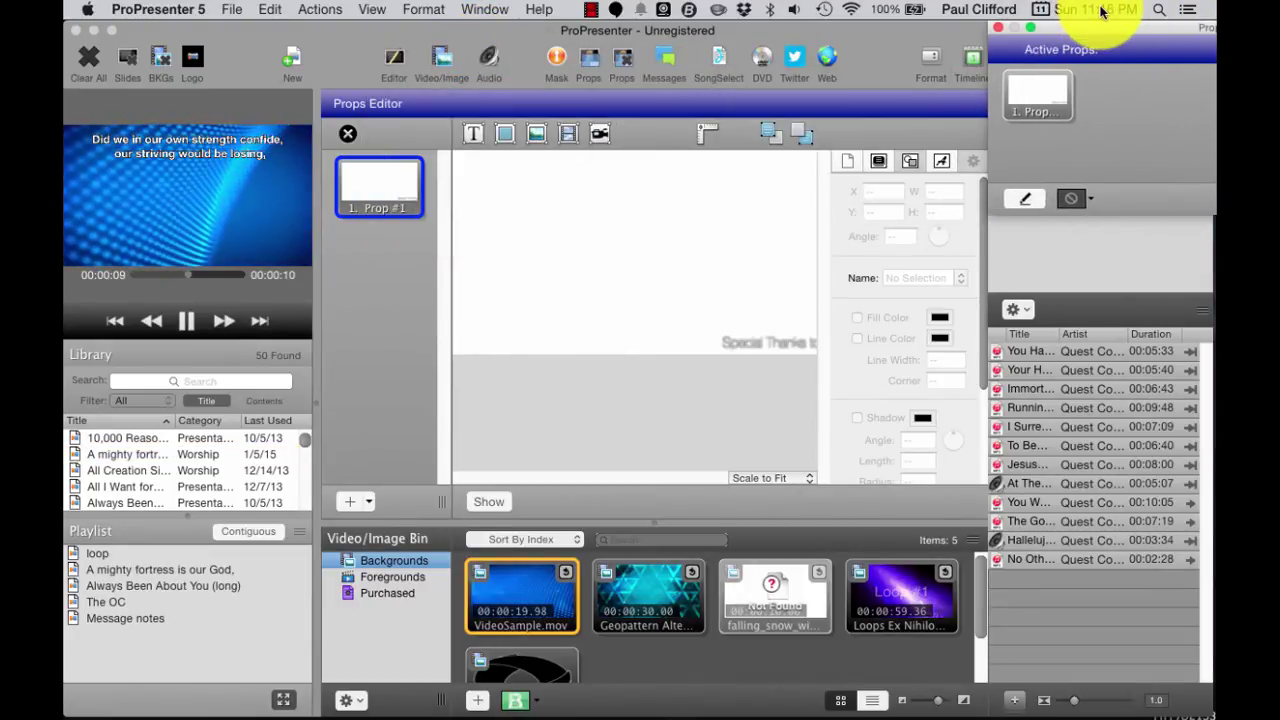
Add Prop #2 and place the exported Special Thanks .mov in it as a video element.
left_click(348, 500)
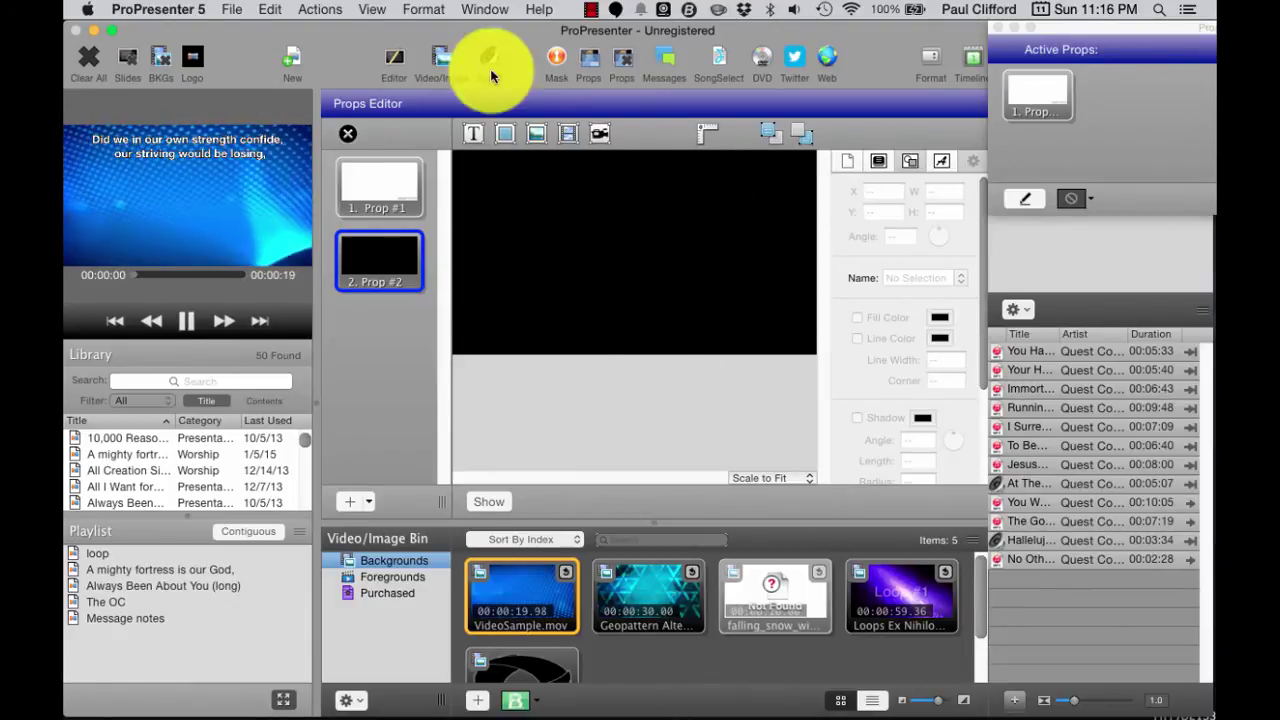
left_click(567, 134)
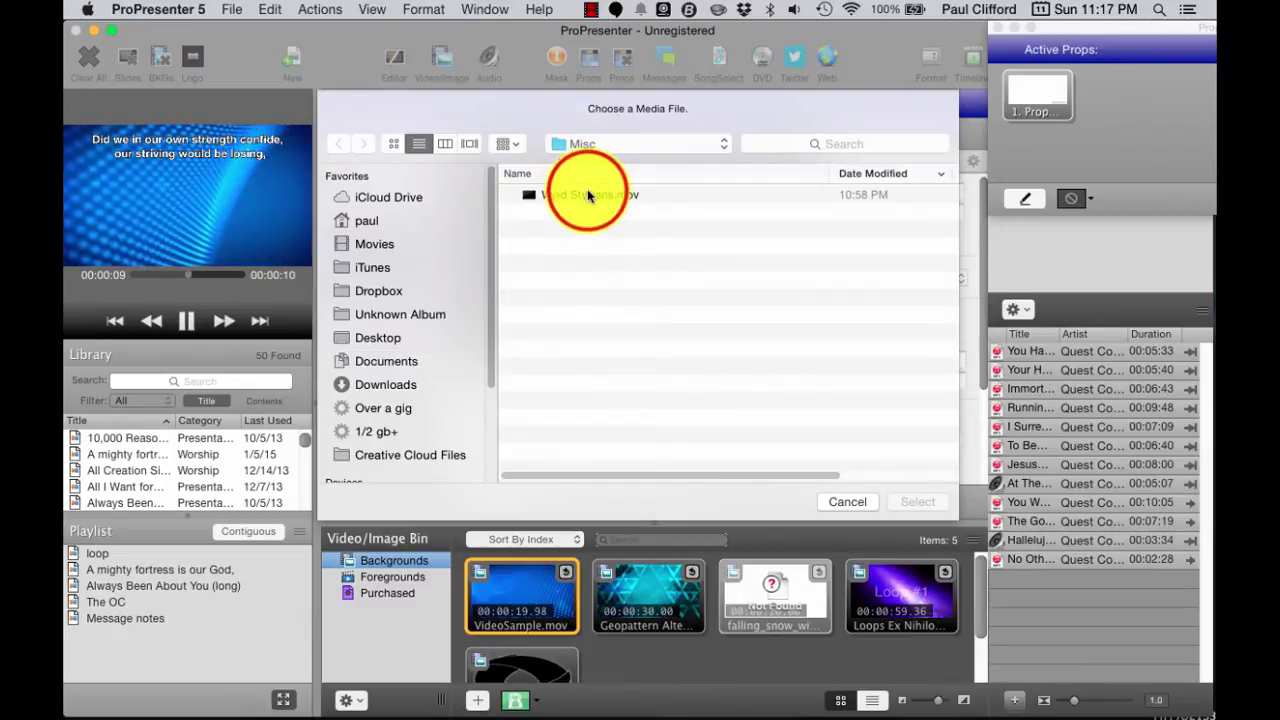
left_click(588, 194)
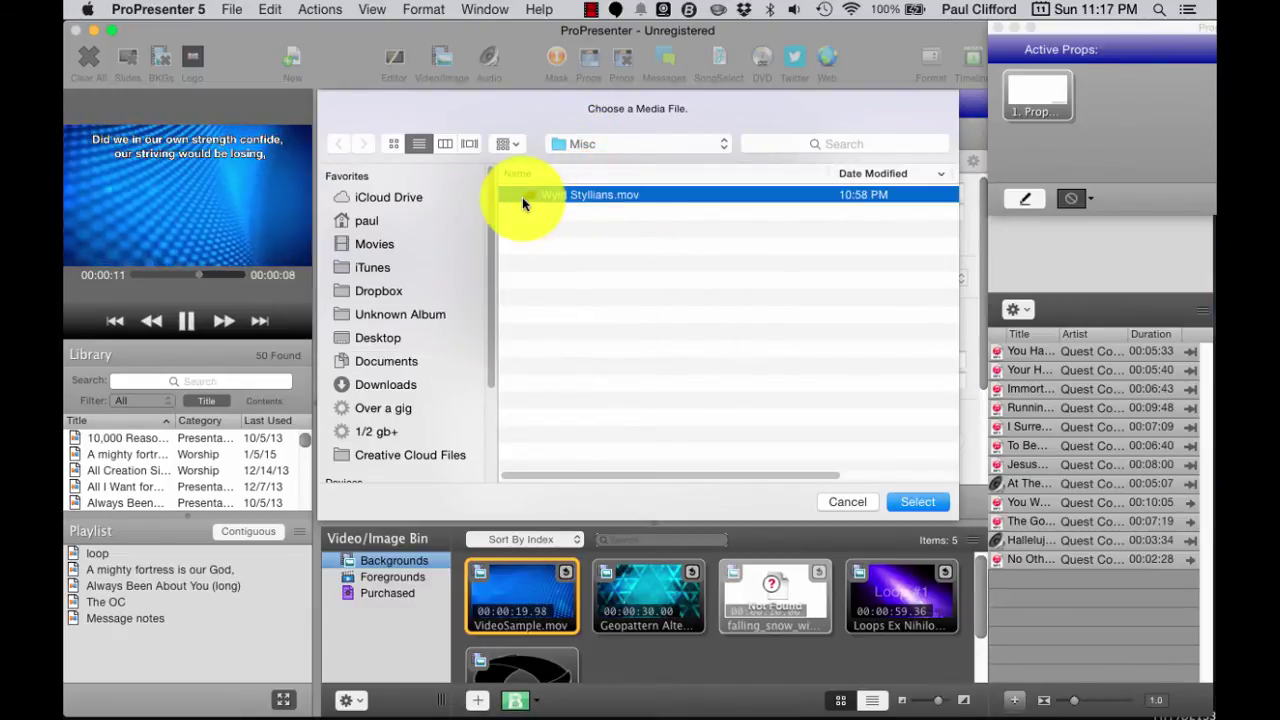
left_click(918, 502)
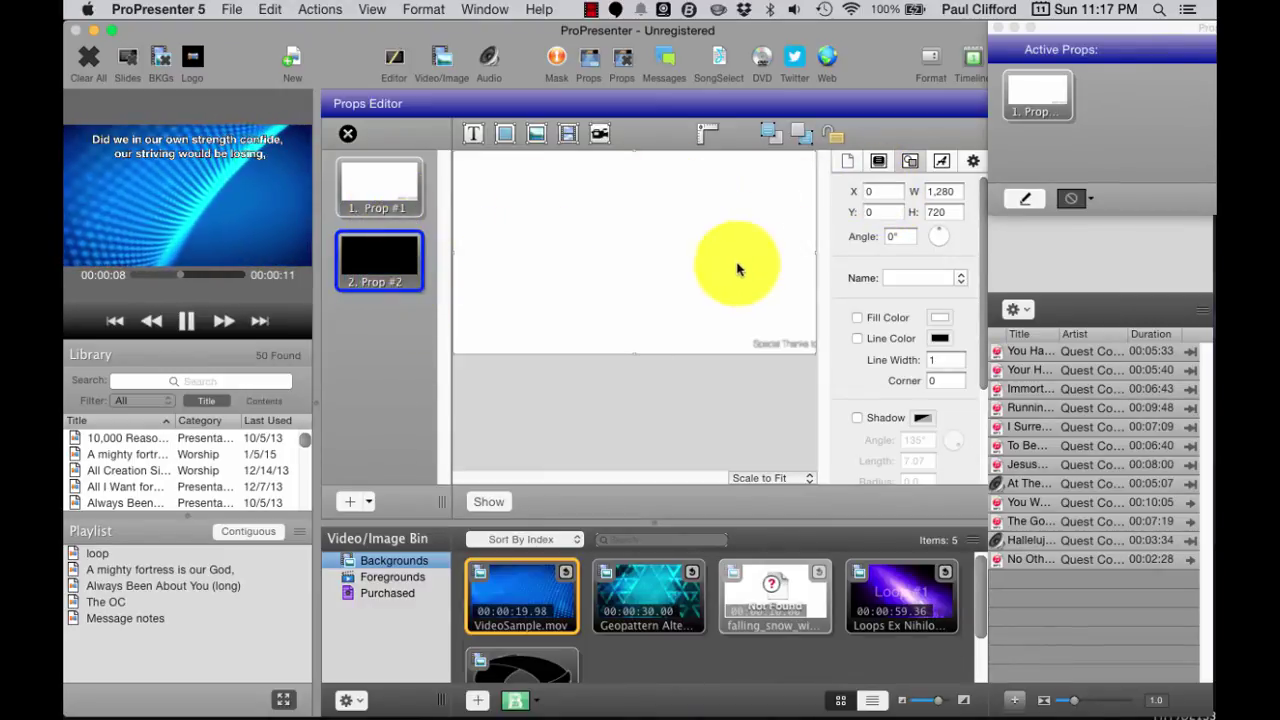
Step through Prop #2's inspector tabs and change the movie's end behavior from Stop to Loop.
left_click(872, 163)
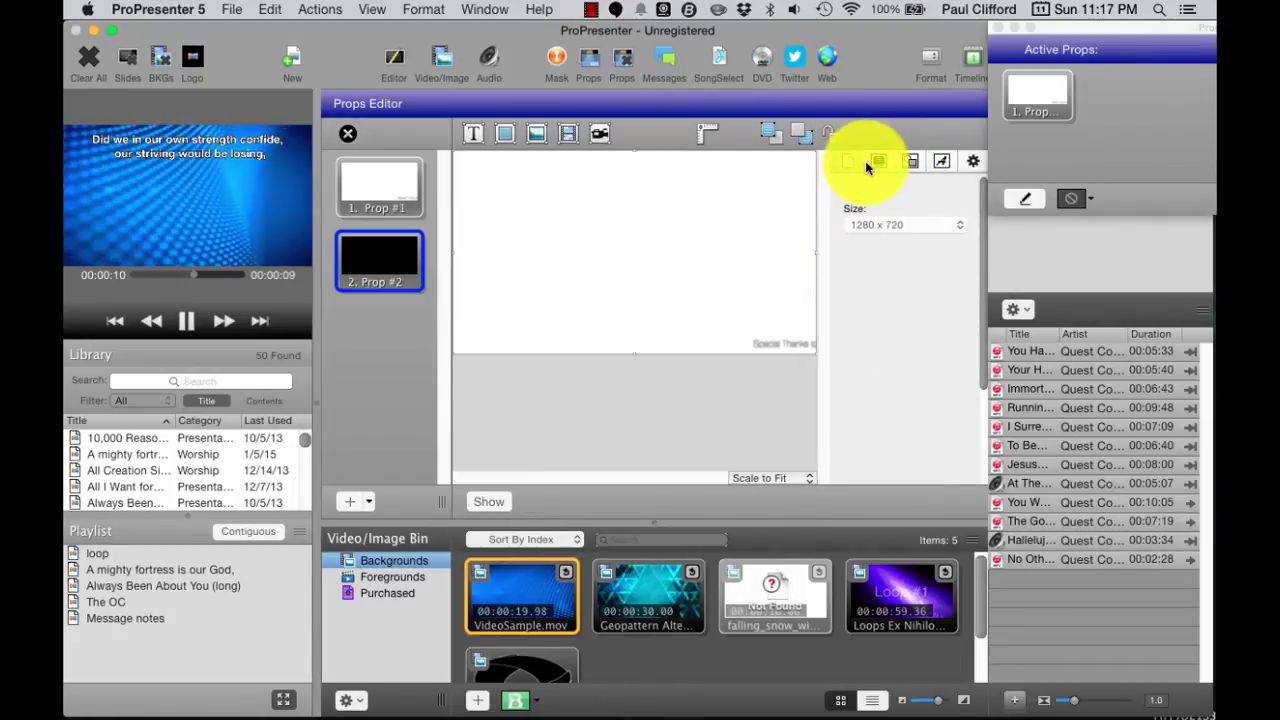
left_click(903, 168)
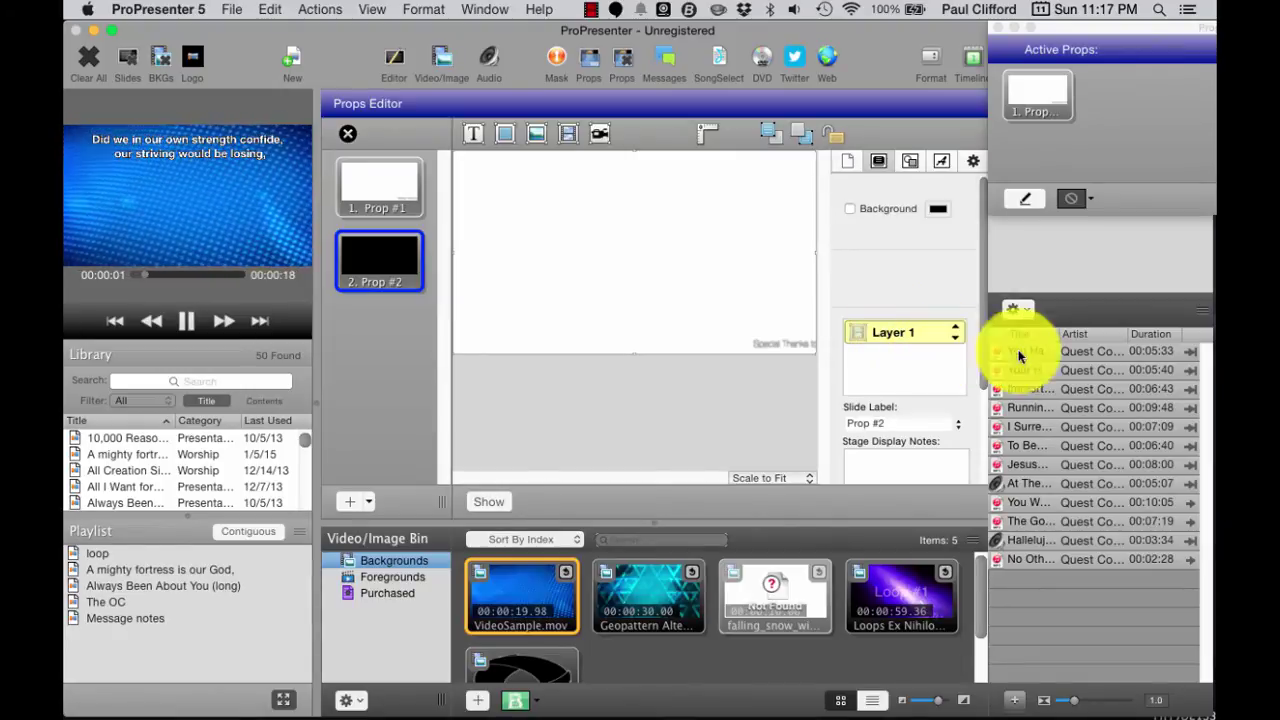
left_click_drag(993, 368, 971, 157)
left_click(909, 162)
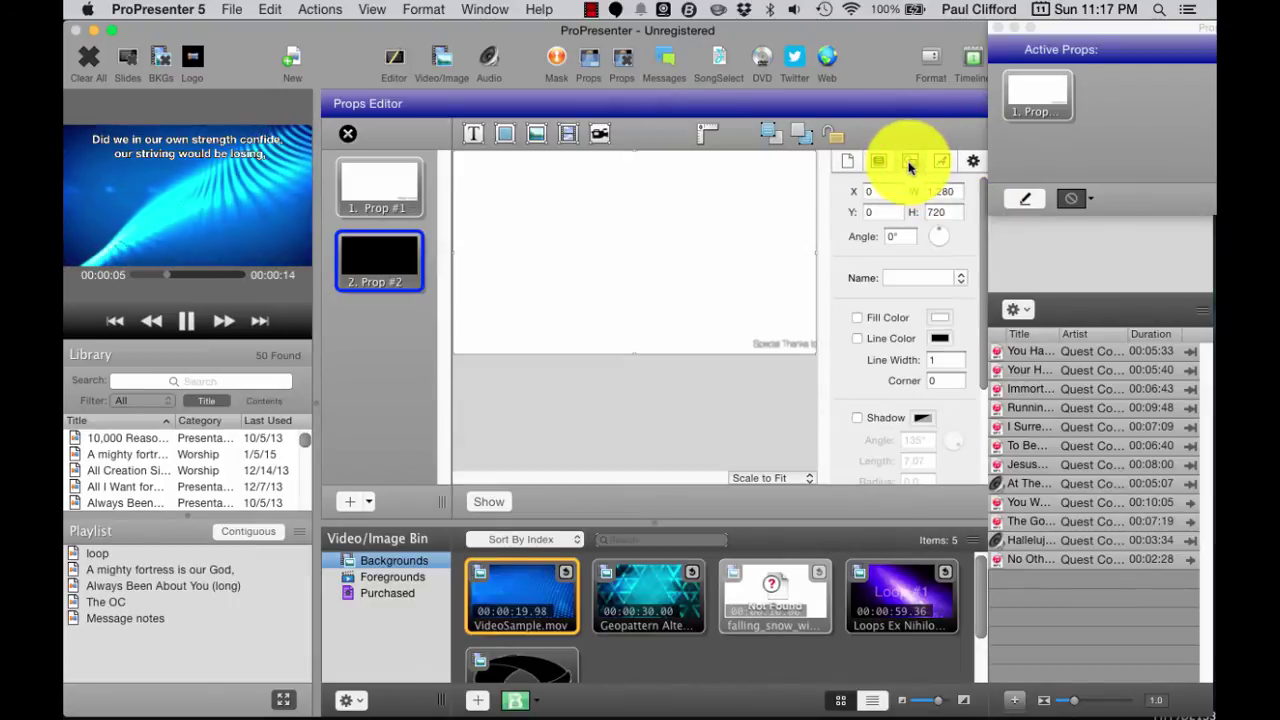
scroll(920, 300, "down", 3)
left_click(943, 162)
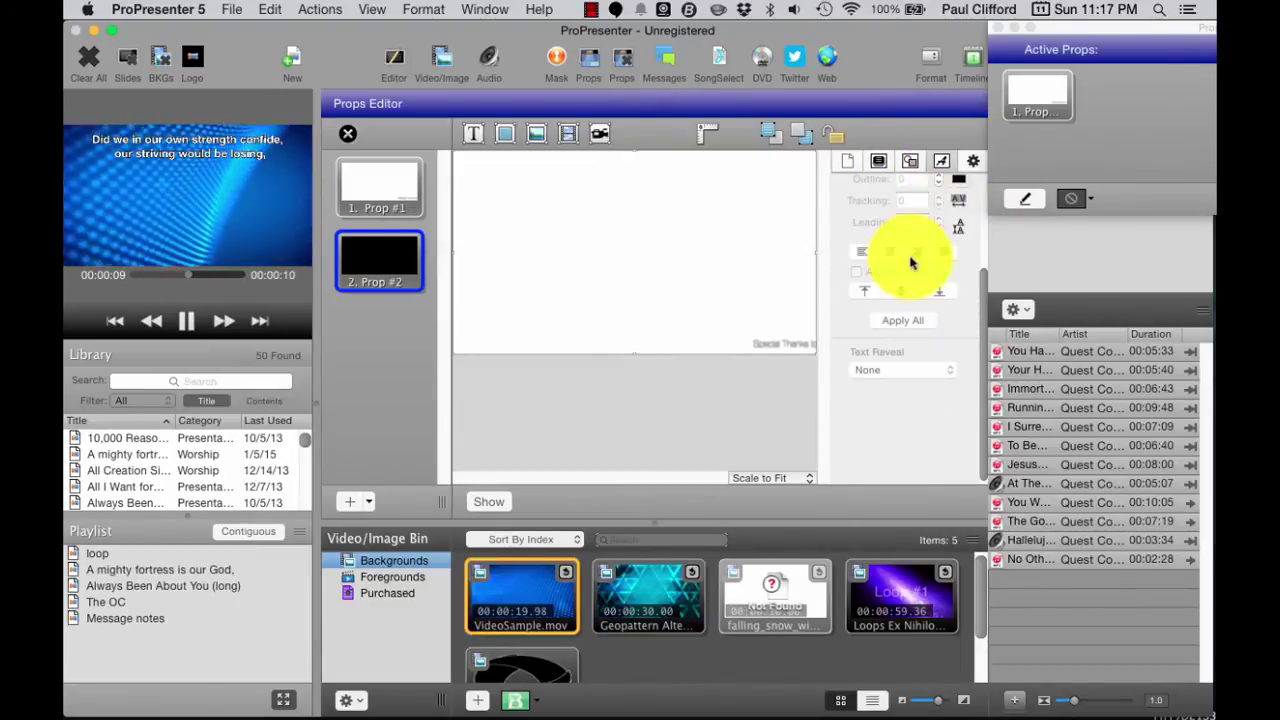
scroll(908, 262, "up", 3)
left_click(972, 161)
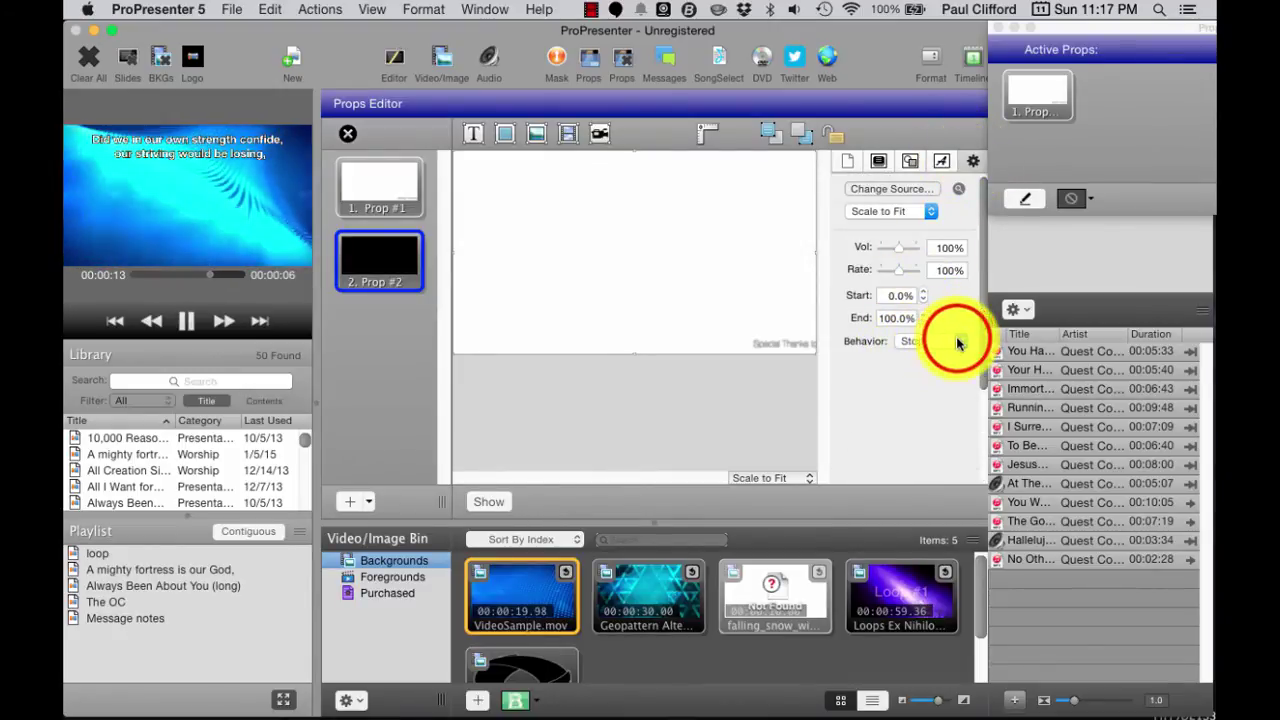
left_click(955, 342)
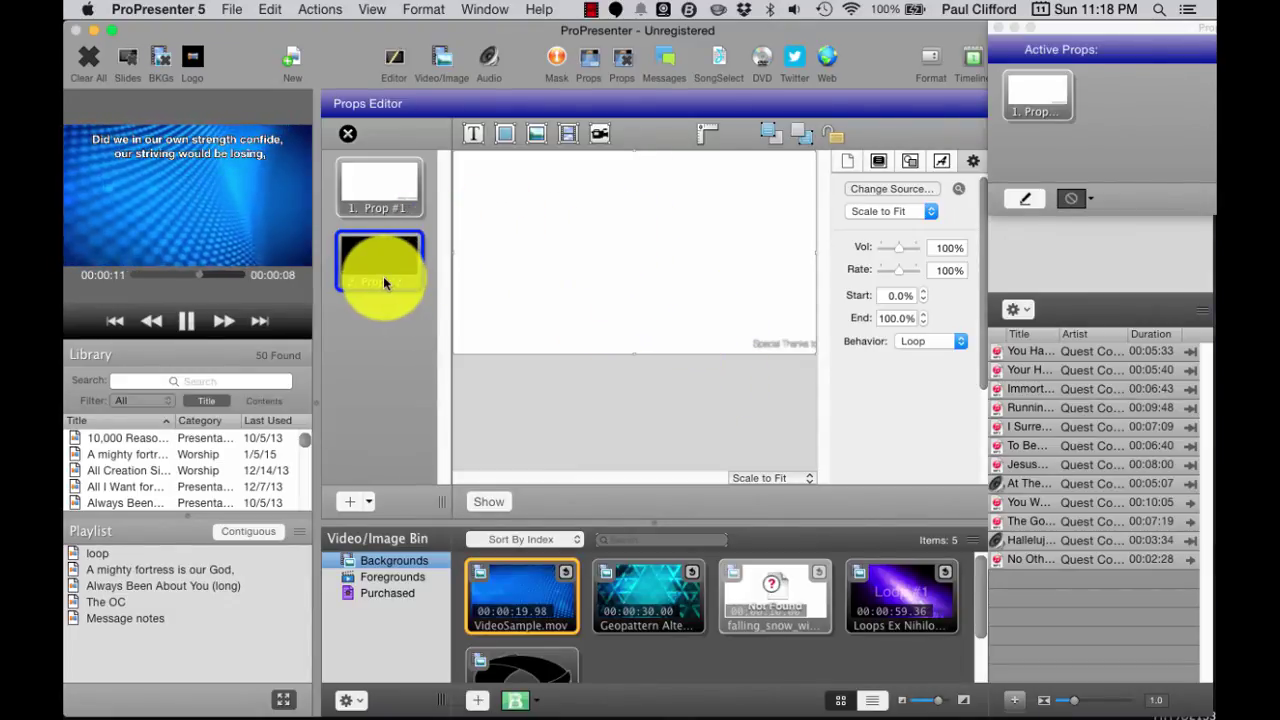
Close the Props Editor, float the Active Props panel, trigger Prop #1, then close that window.
left_click(344, 134)
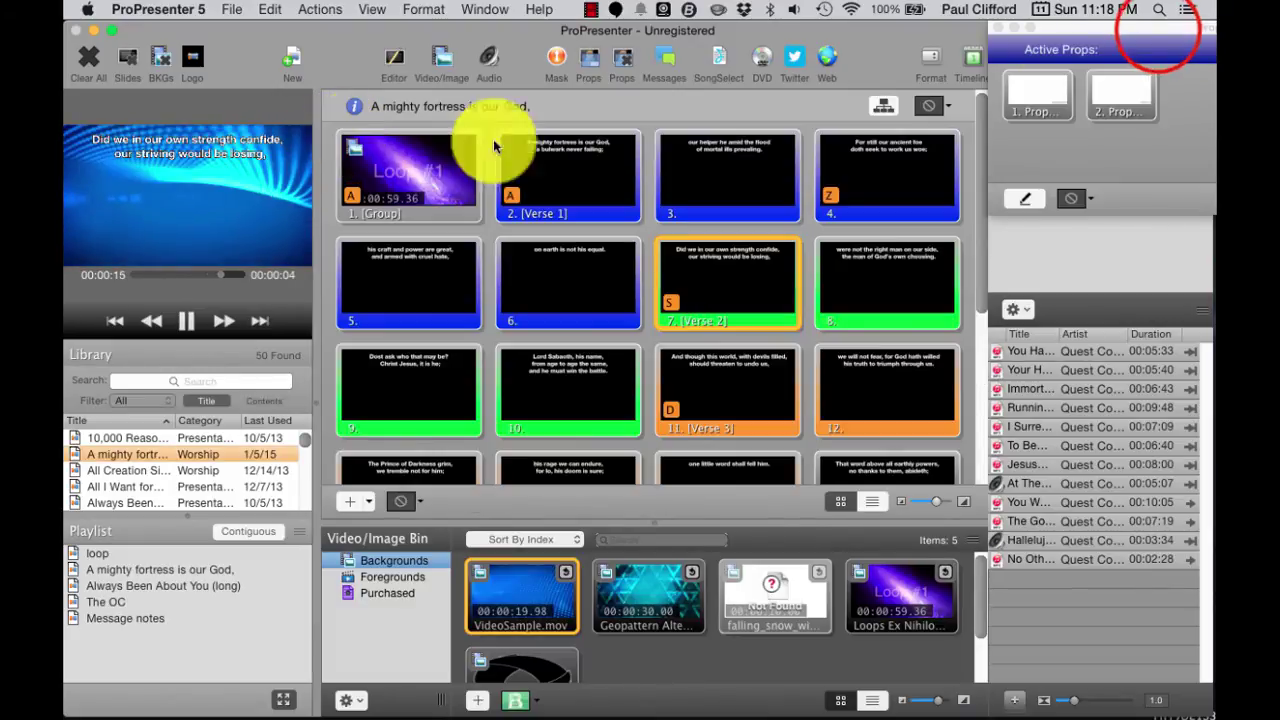
left_click_drag(1157, 34, 613, 72)
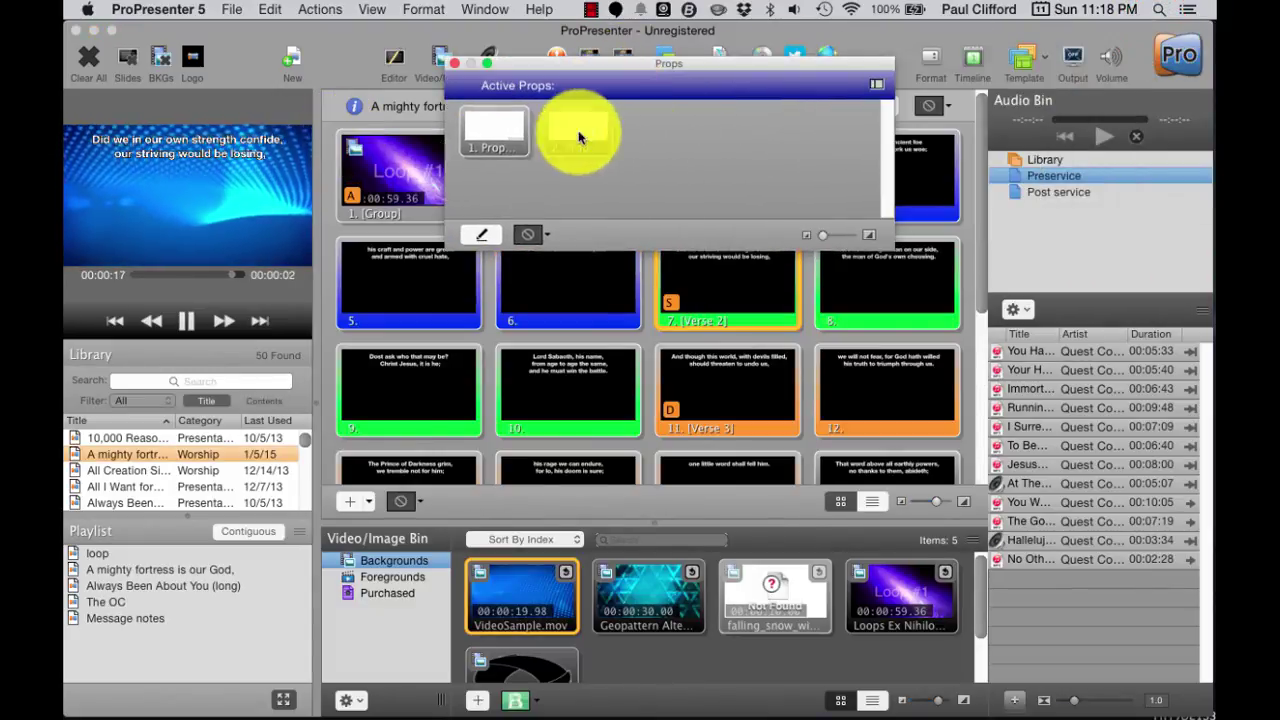
left_click(503, 133)
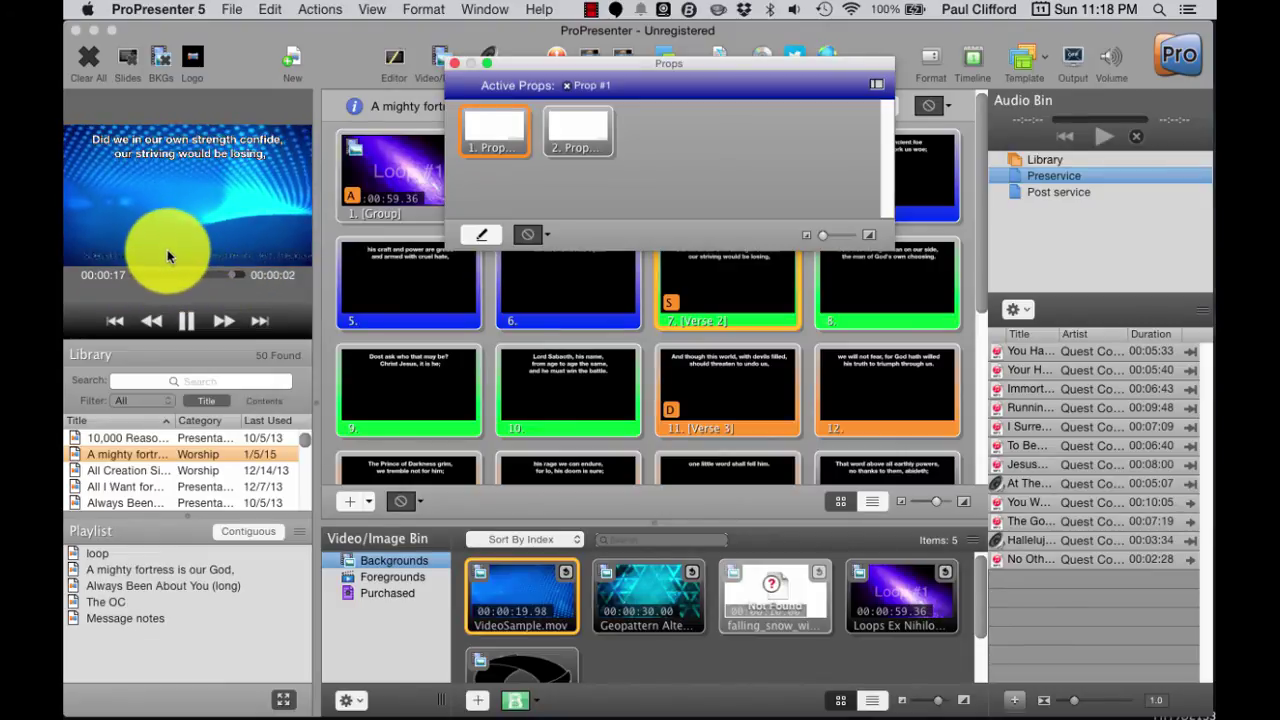
left_click(455, 63)
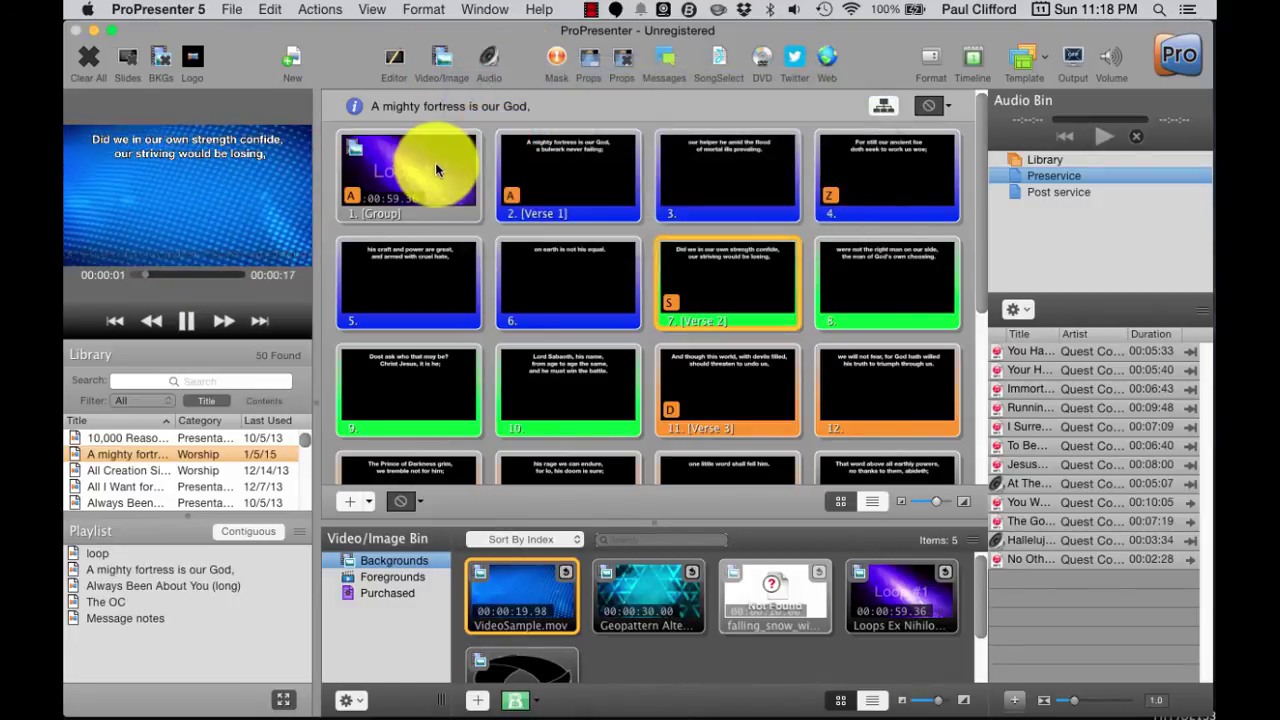
Show Verse 1, slide 5, then slide 6 of Always Been About You (long) live.
left_click(527, 172)
left_click(416, 260)
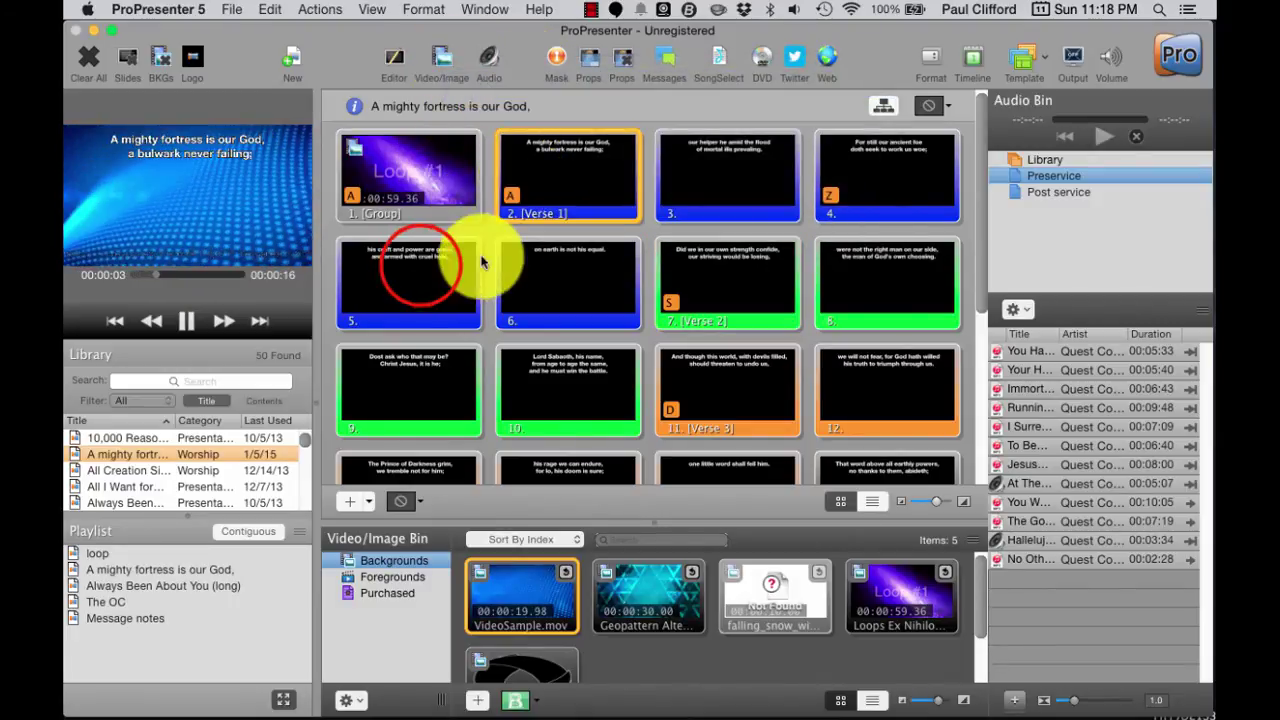
left_click(108, 553)
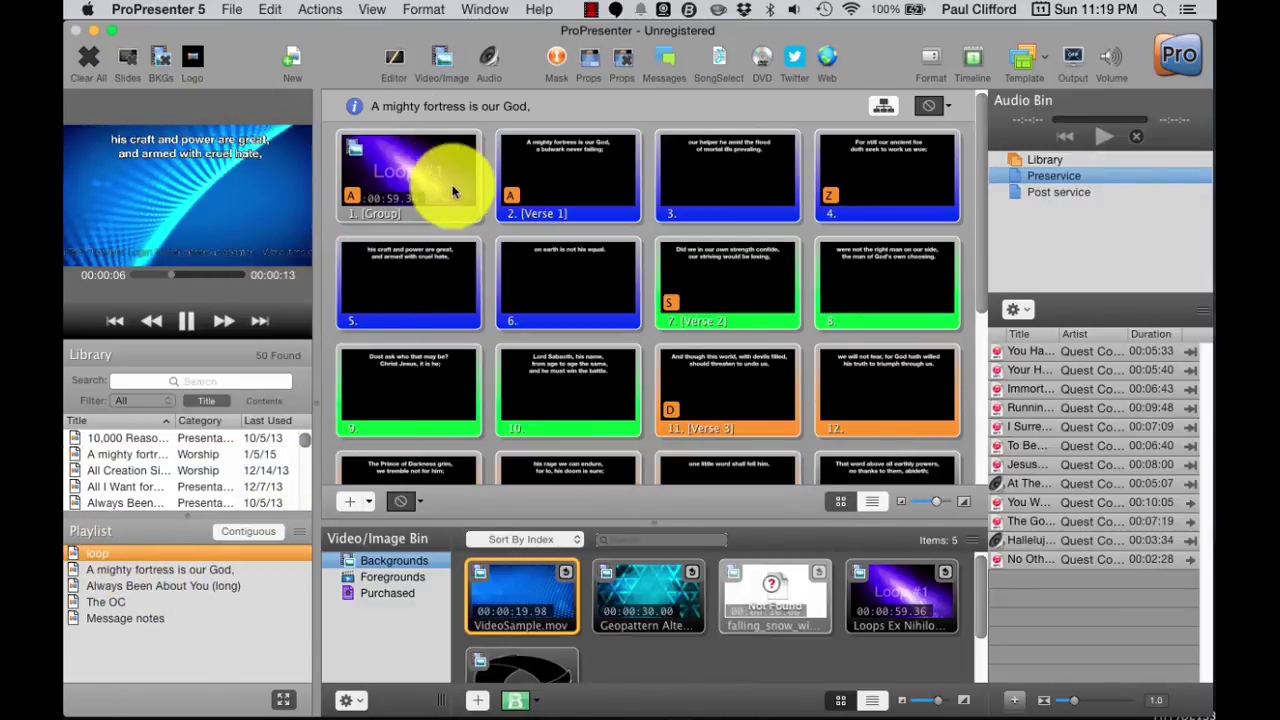
left_click_drag(443, 177, 543, 277)
left_click(143, 588)
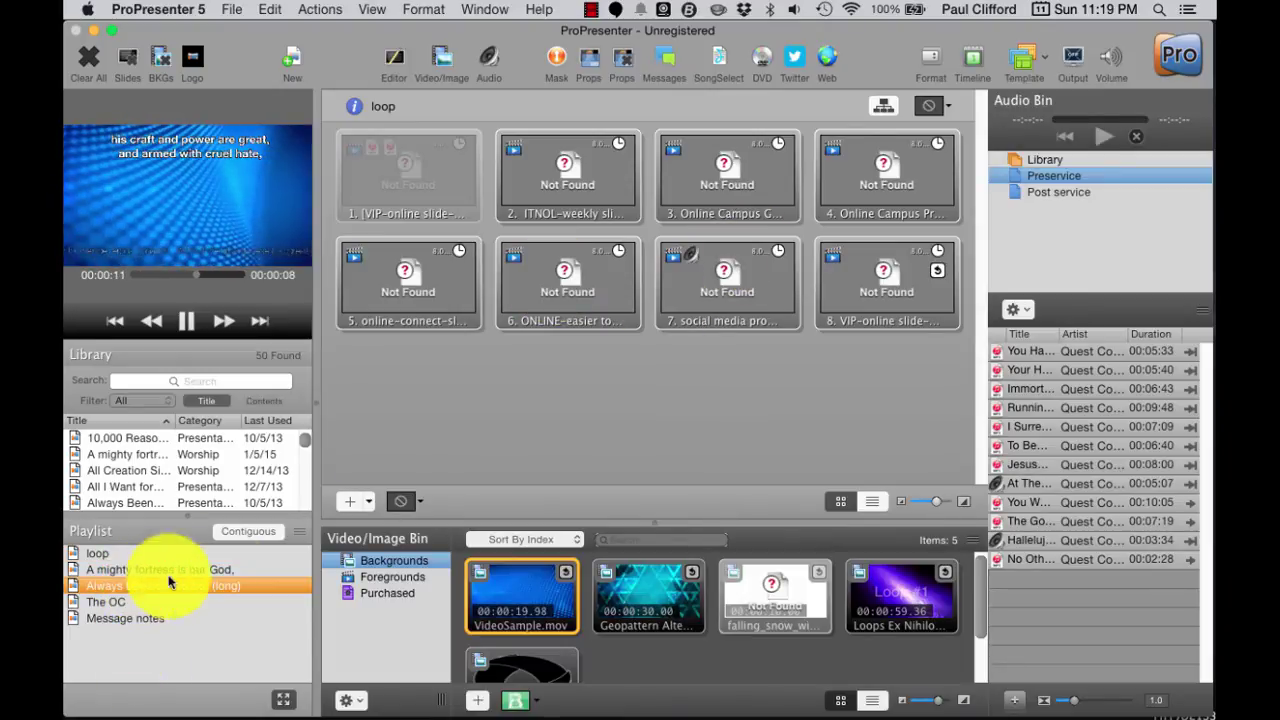
left_click(546, 294)
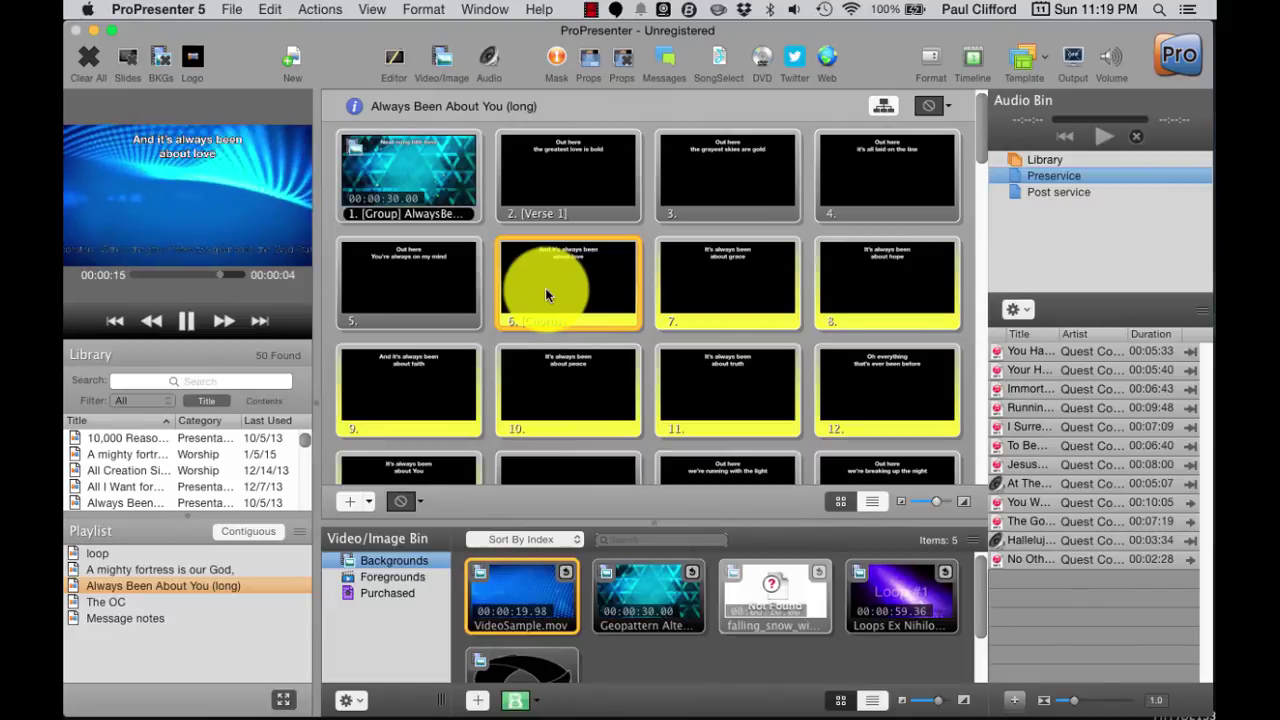
Open The OC and play the Loops Ex Nihilo 'Loop #1' clip from the Foregrounds bin.
left_click(128, 626)
left_click(106, 601)
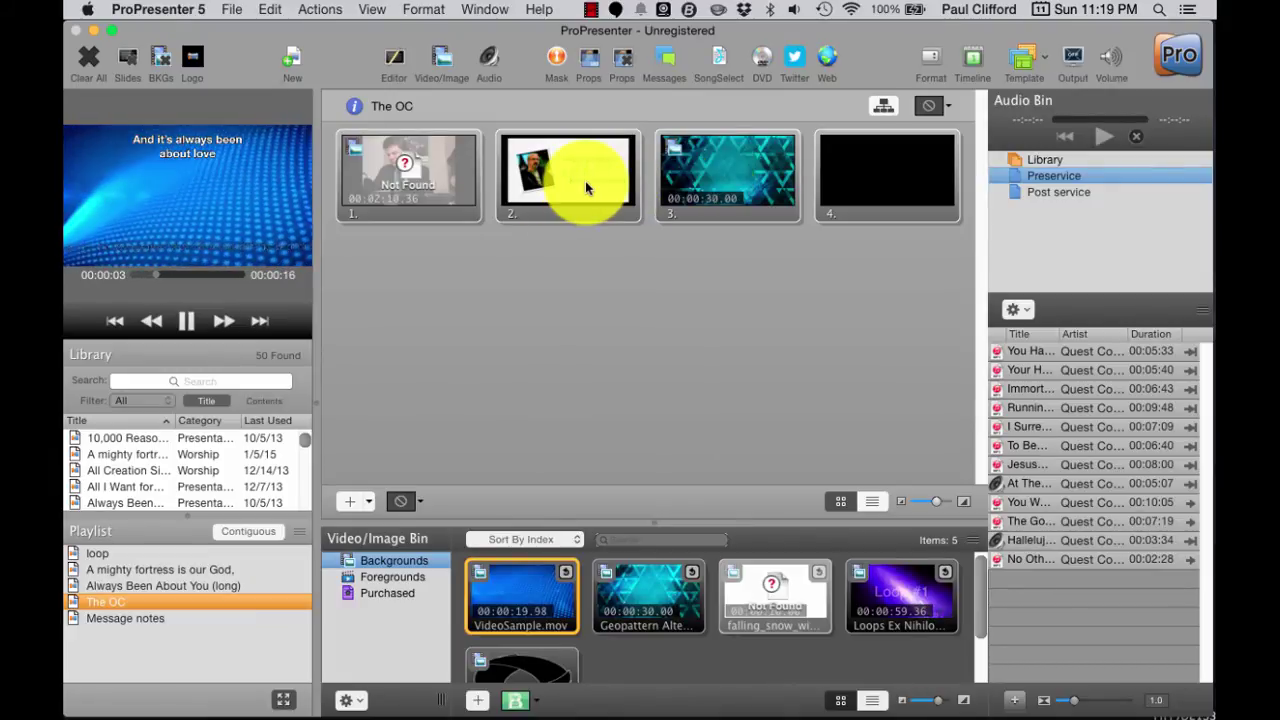
left_click(385, 574)
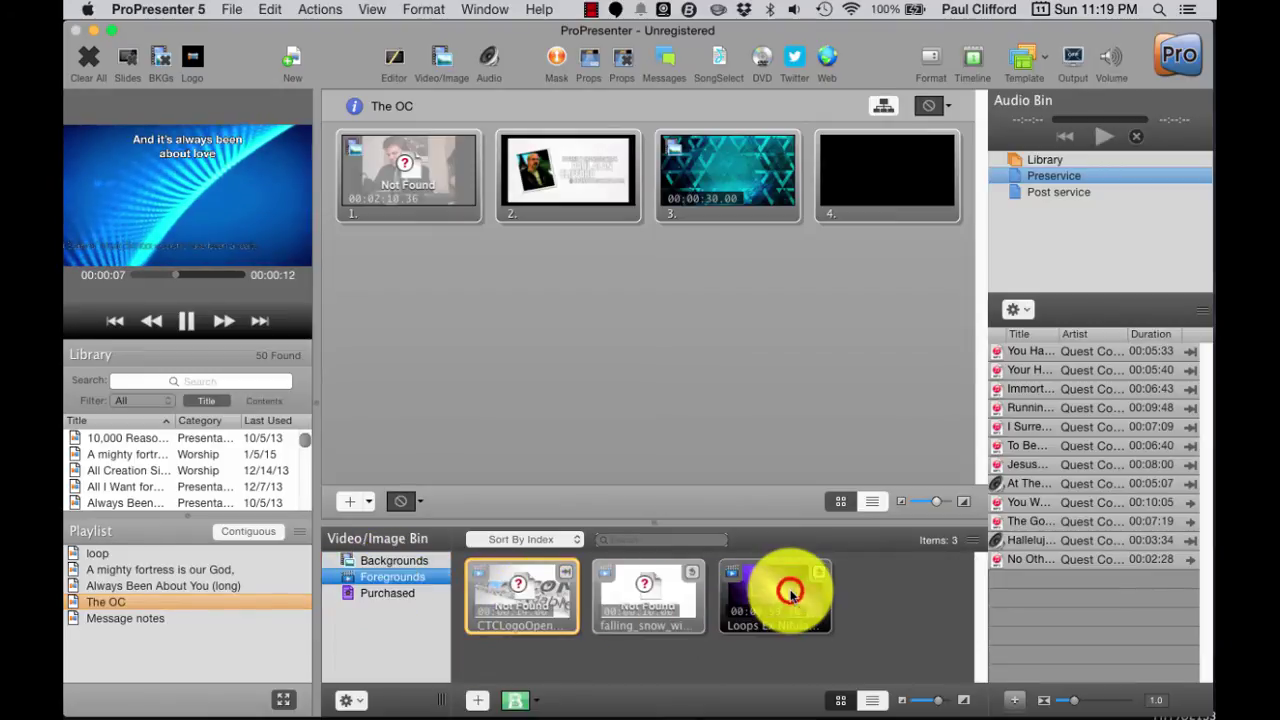
left_click(790, 596)
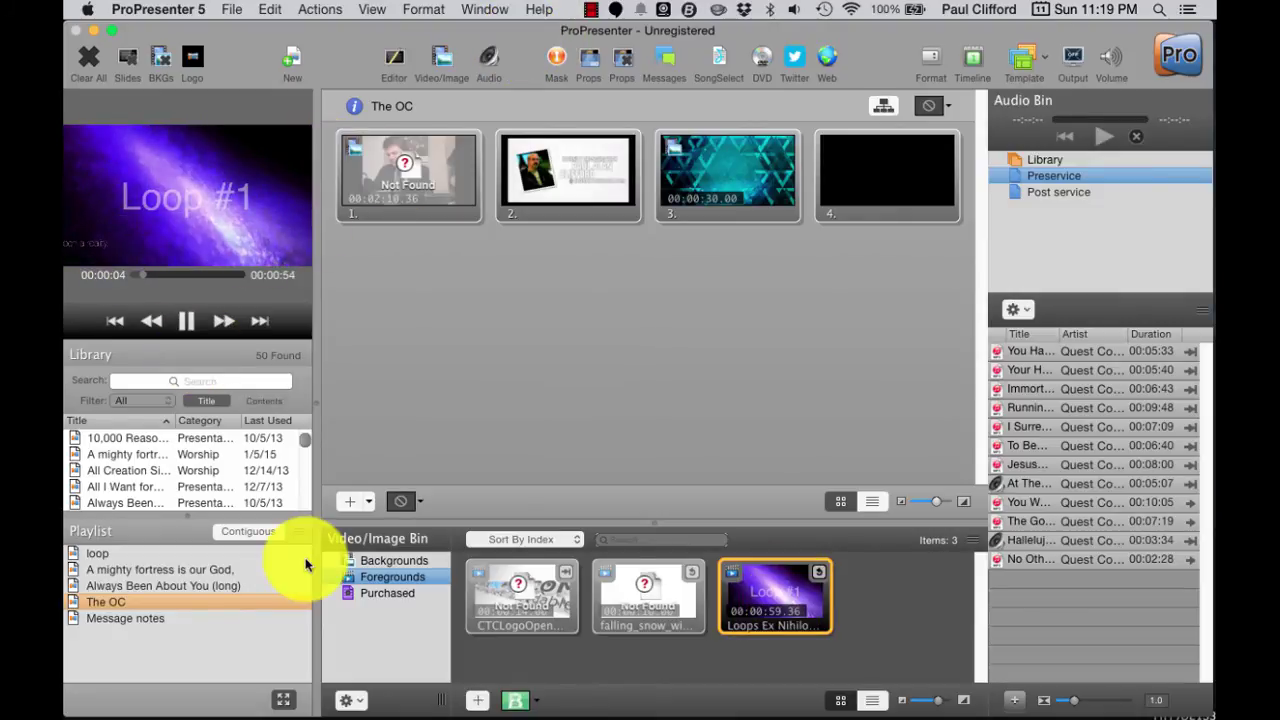
left_click(625, 59)
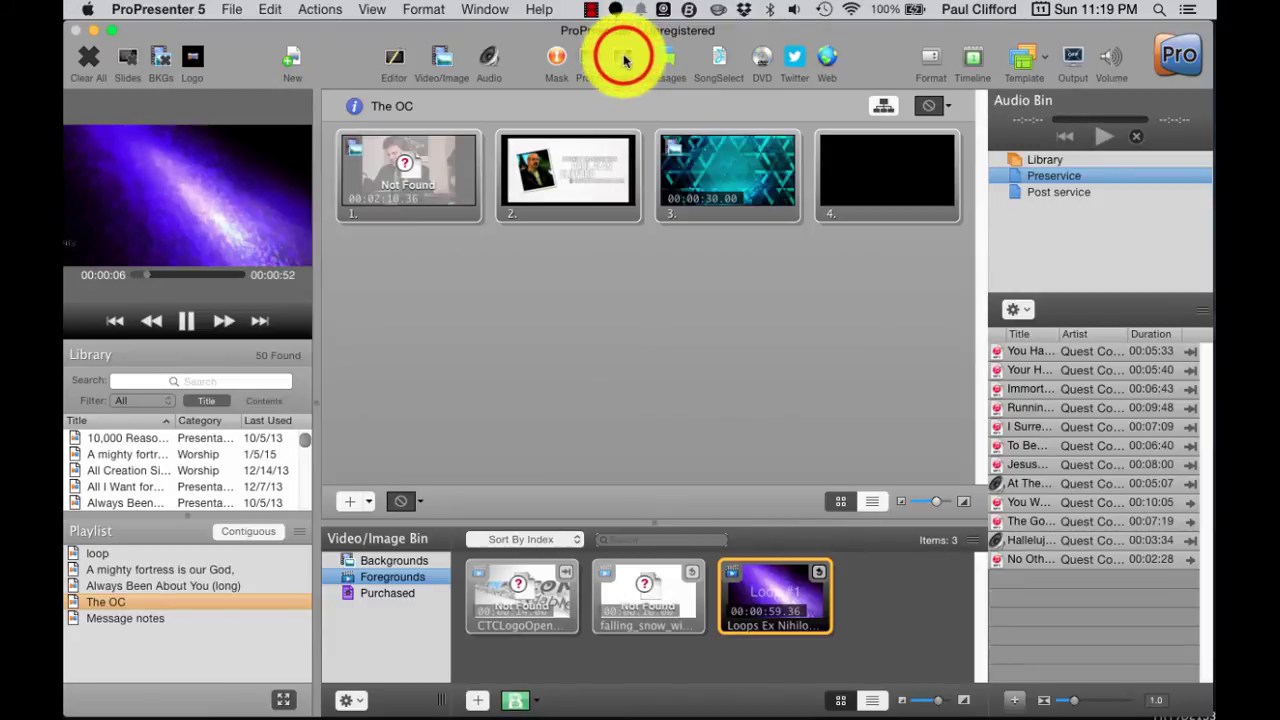